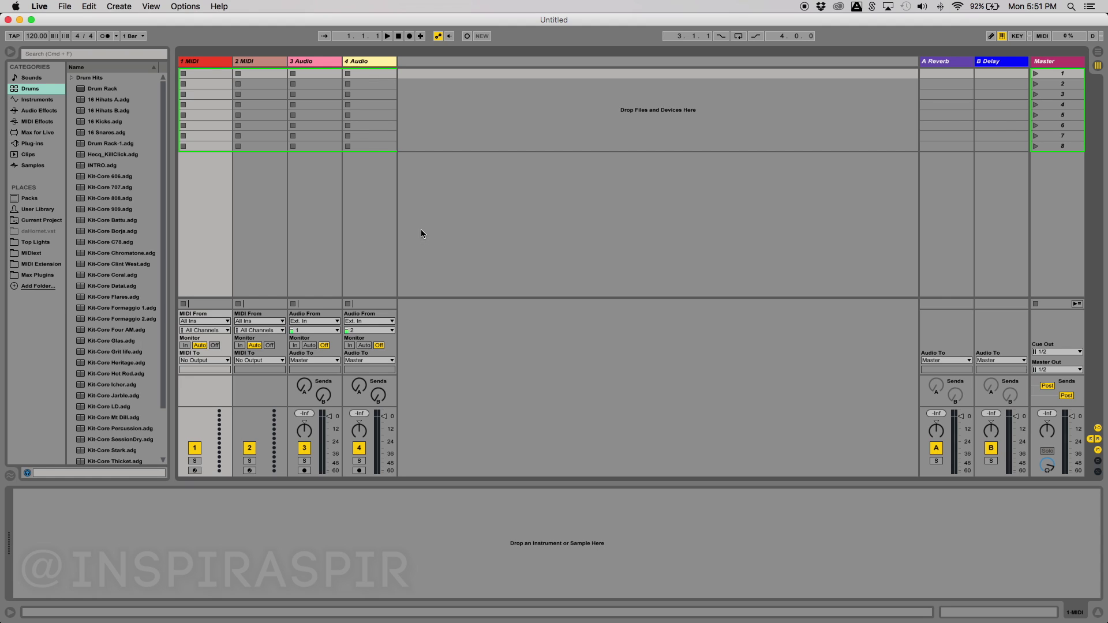
Move the scene selection from scene 8 up to scene 7 and show the Info View help panel
left_click(457, 148)
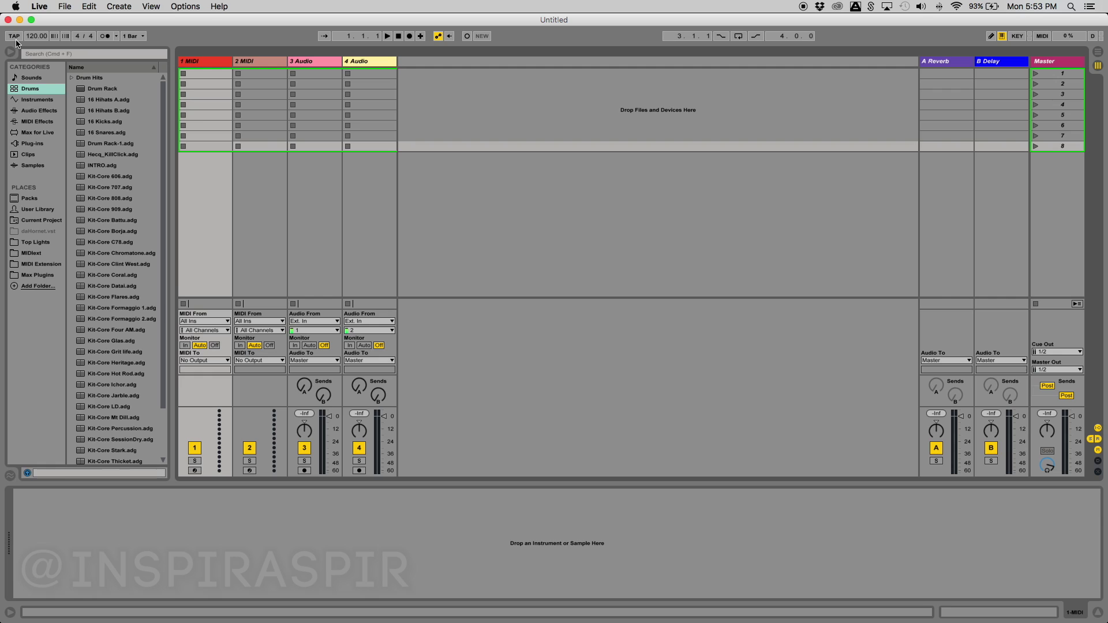
key("Up")
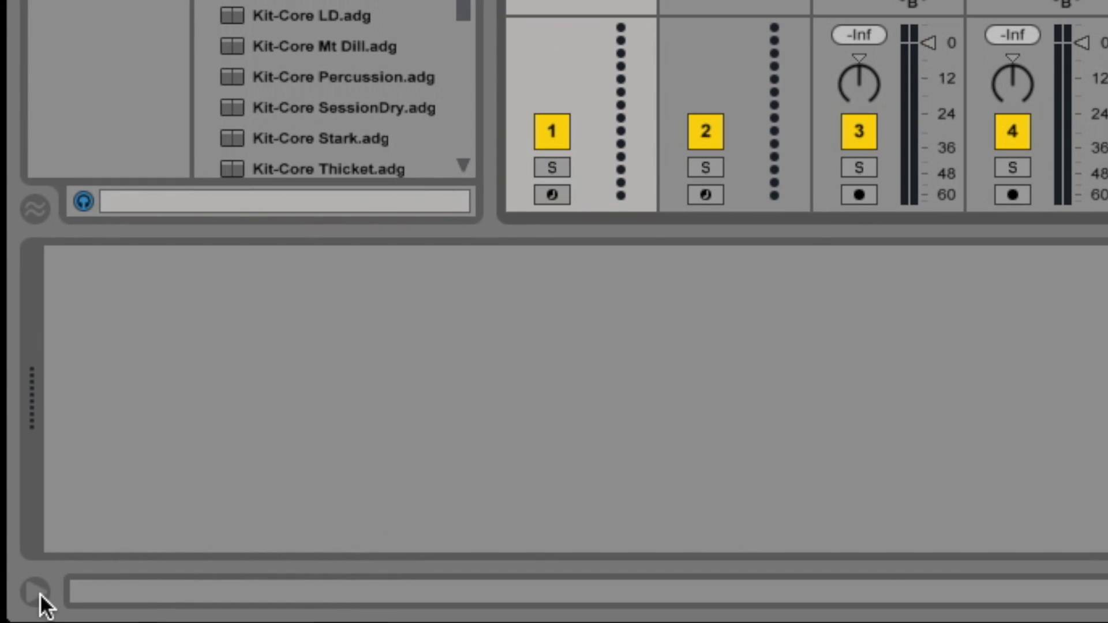
left_click(40, 593)
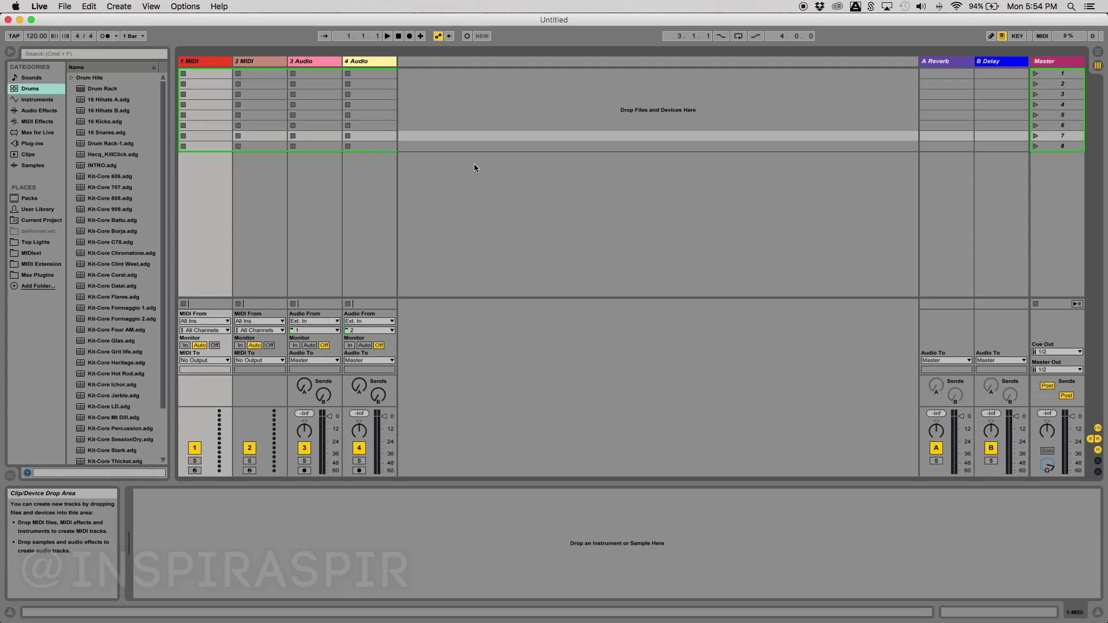
In Arrangement view, select bars 2 to 46, then toggle to Session and back to Arrangement
key("Tab")
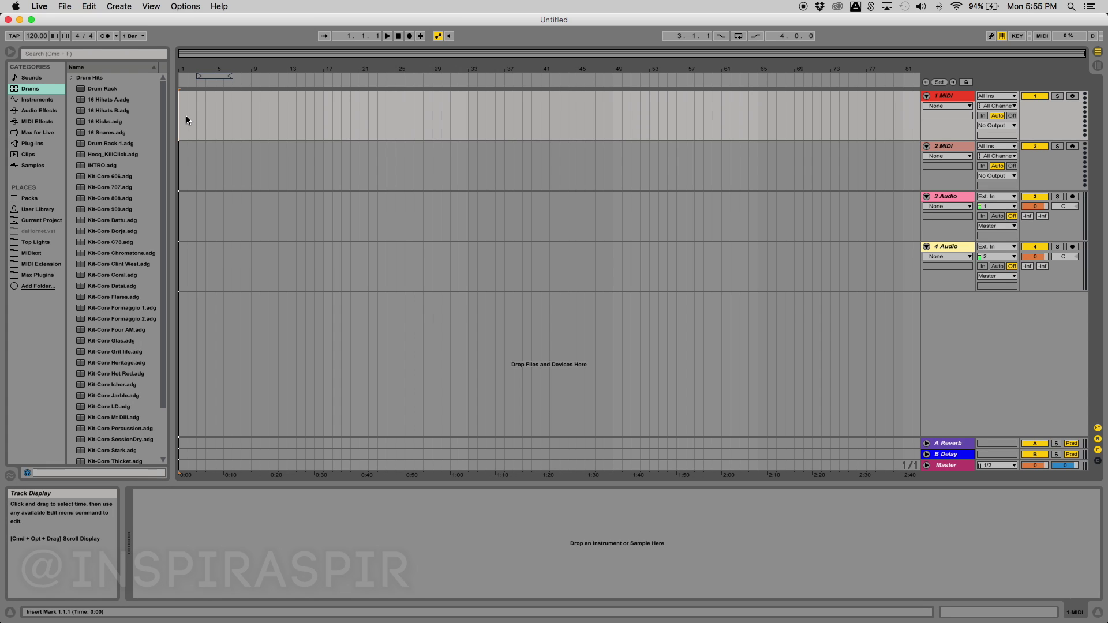
left_click_drag(186, 116, 583, 120)
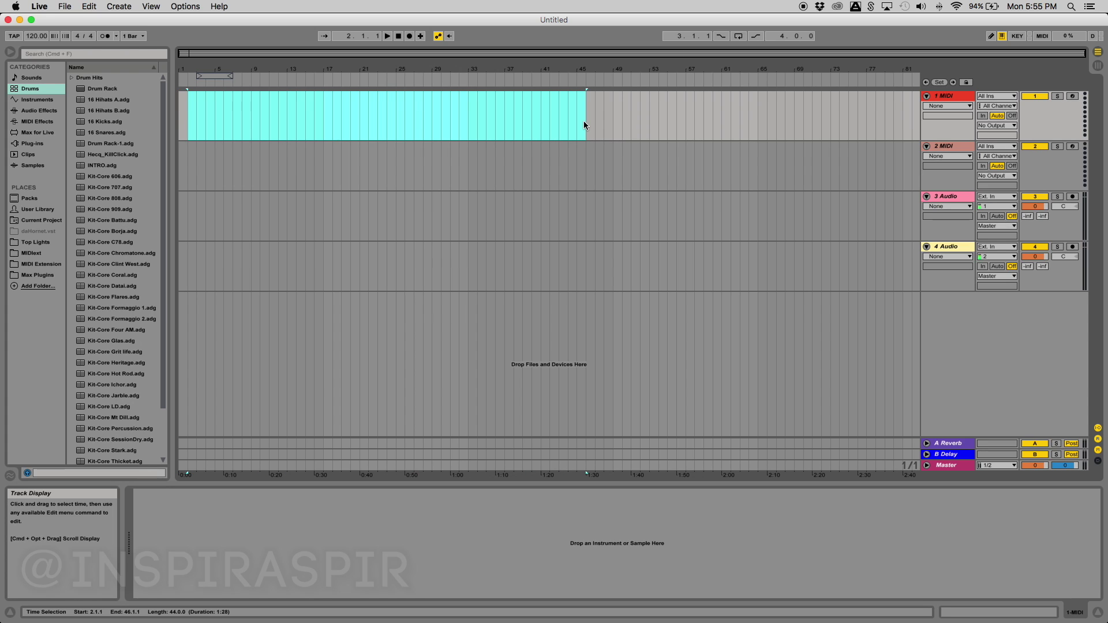
key("Tab")
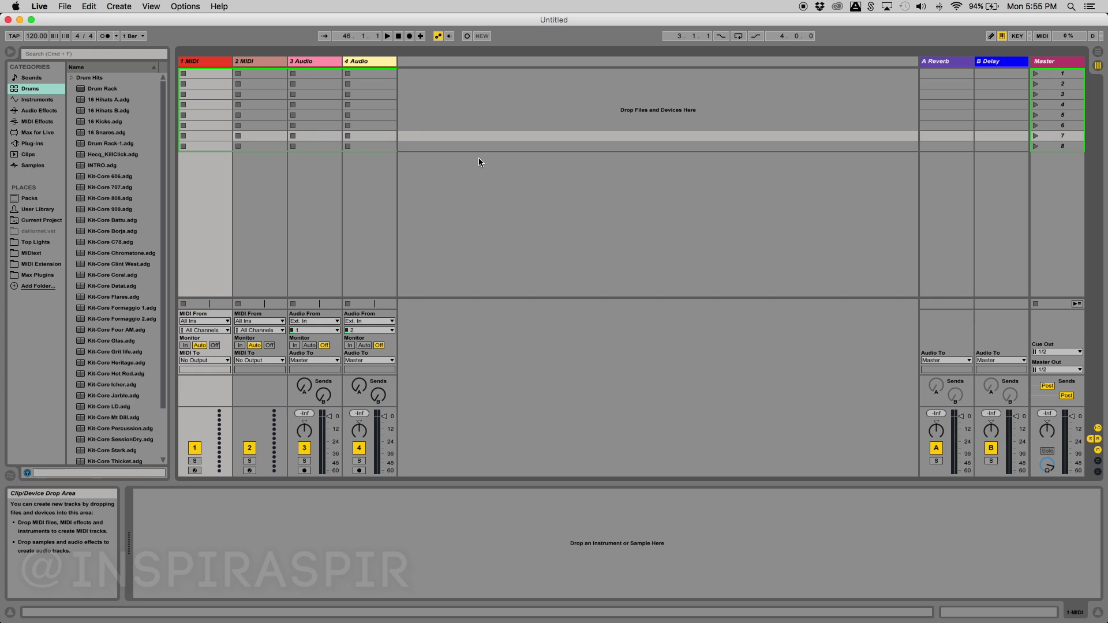
key("Tab")
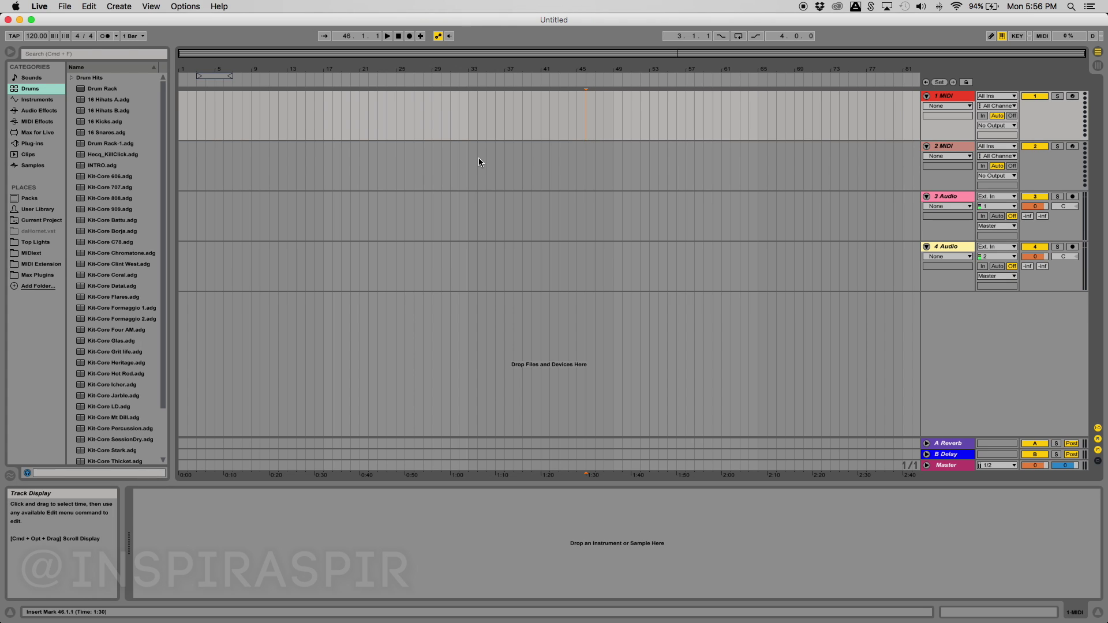
left_click(956, 97)
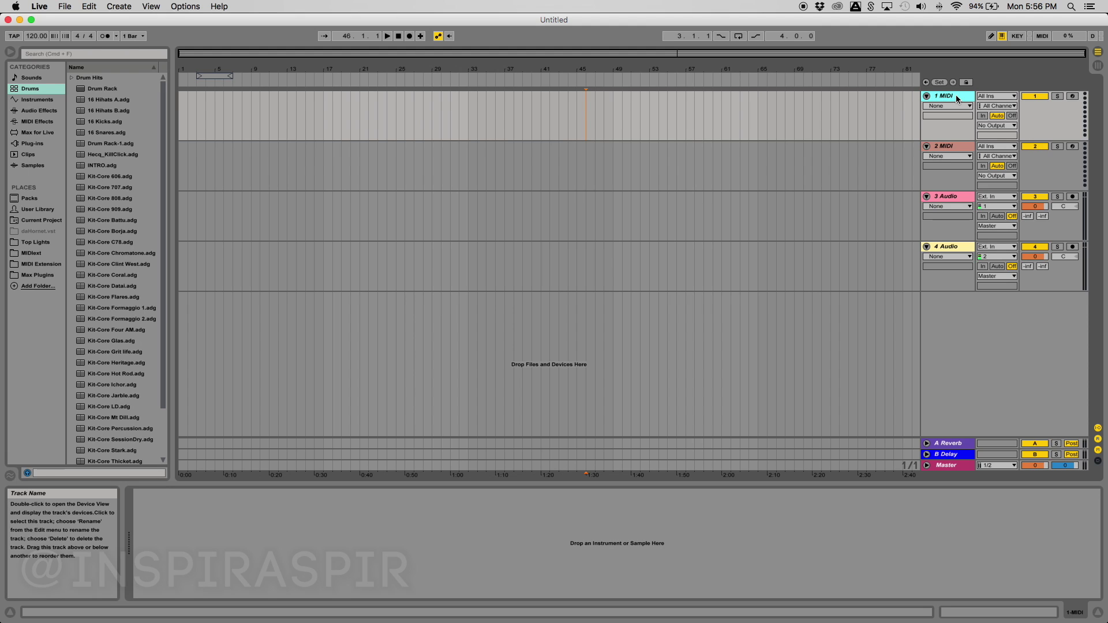
left_click(947, 199)
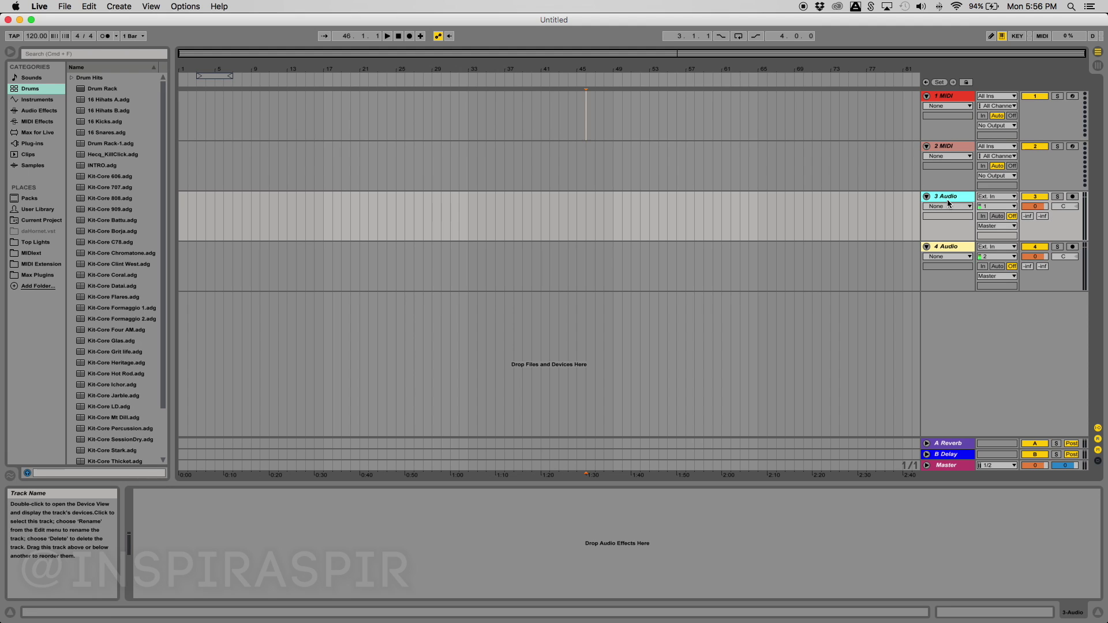
left_click(951, 95)
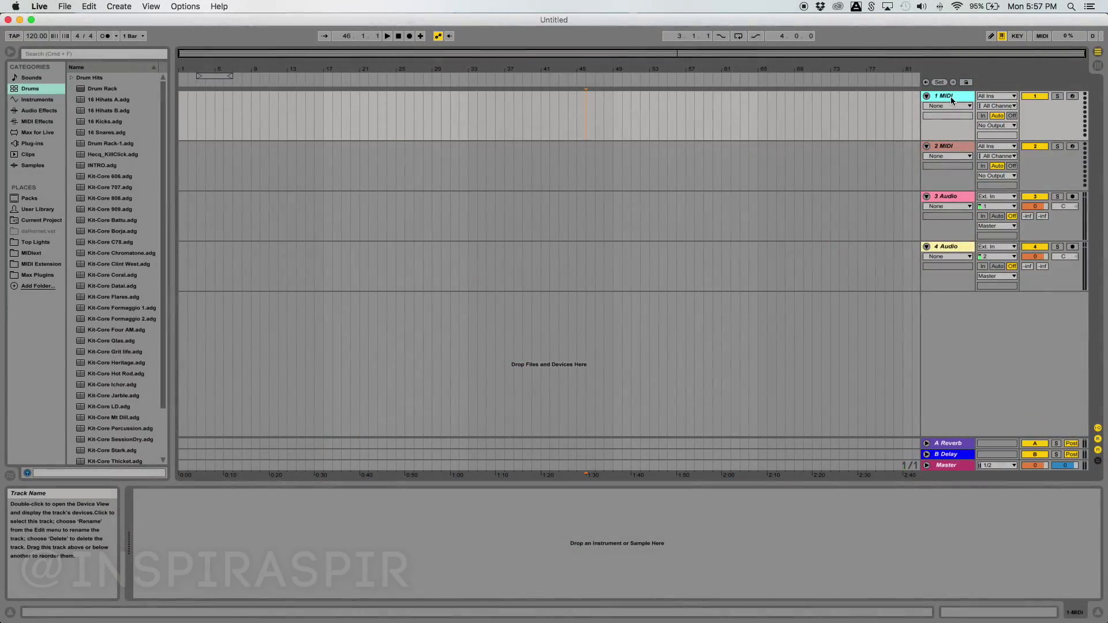
left_click(961, 198)
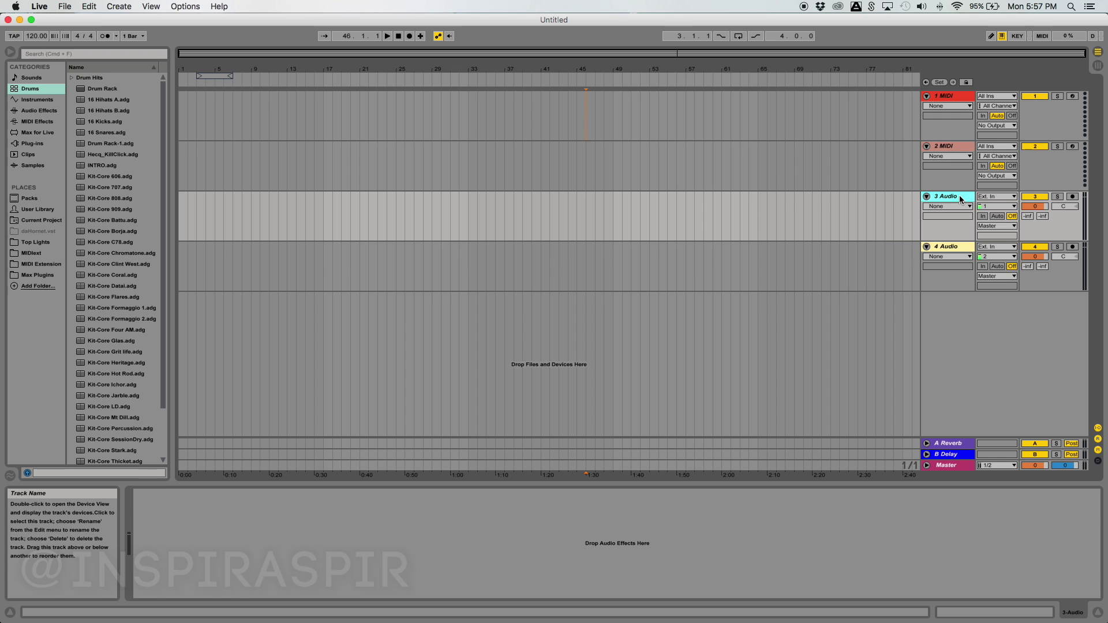
left_click(957, 444)
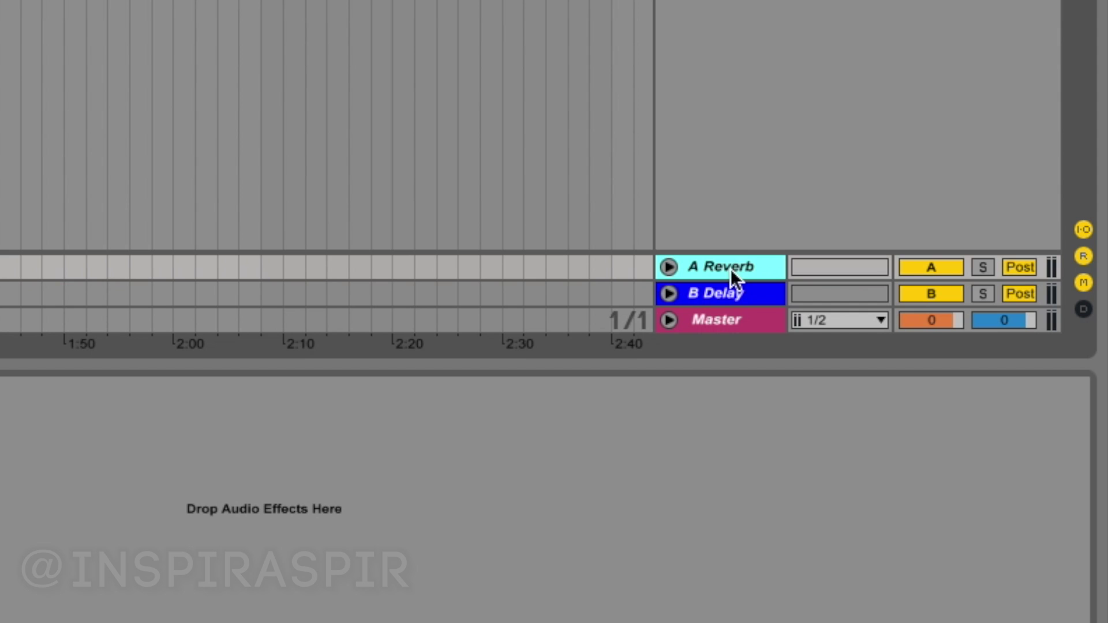
left_click(728, 294)
left_click(734, 319)
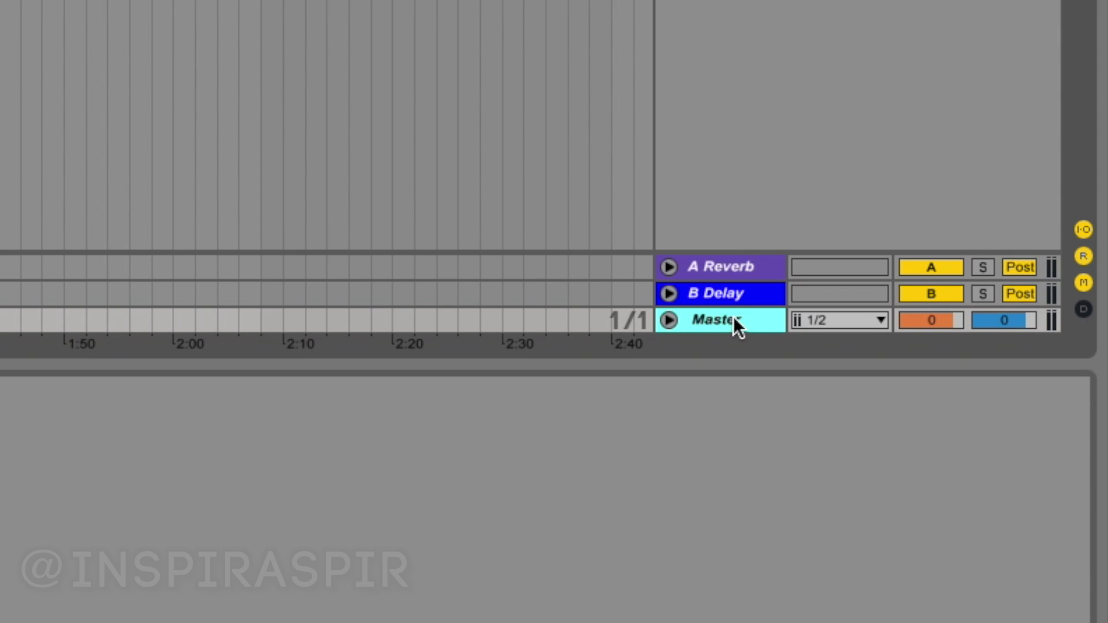
left_click(738, 269)
left_click(741, 288)
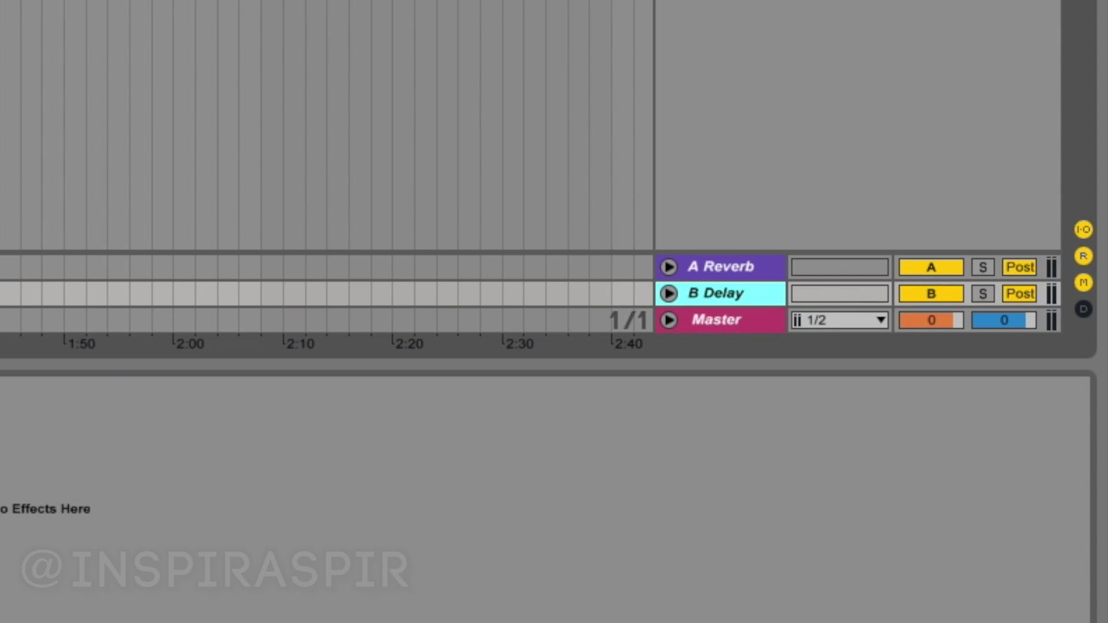
left_click(715, 324)
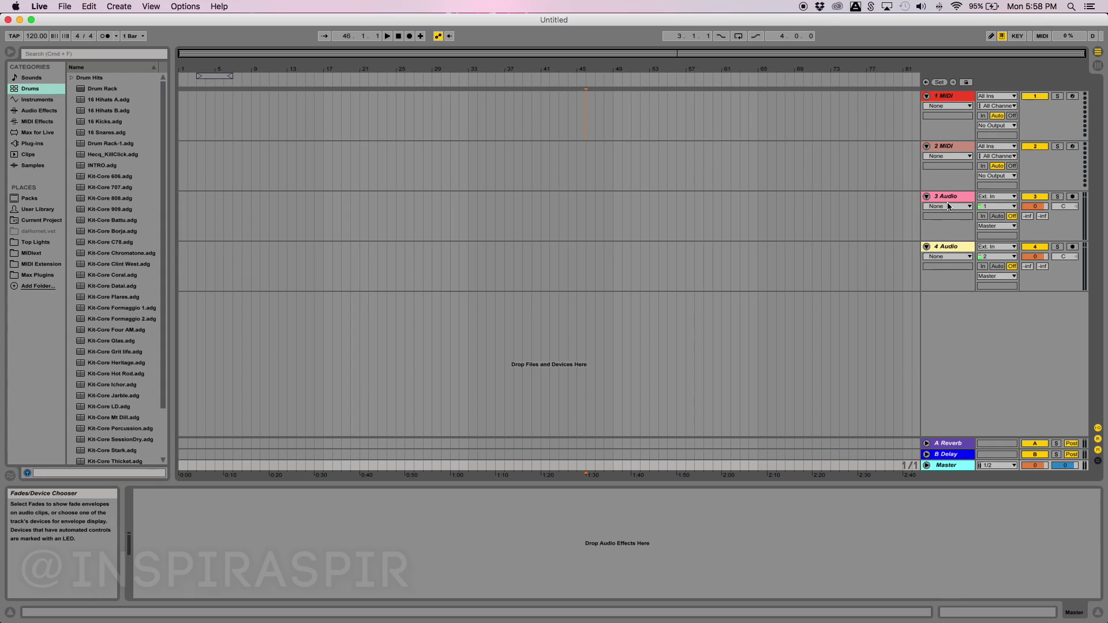
Delete the 2 MIDI and 2 Audio tracks, then insert a new audio track and MIDI track
left_click(959, 146)
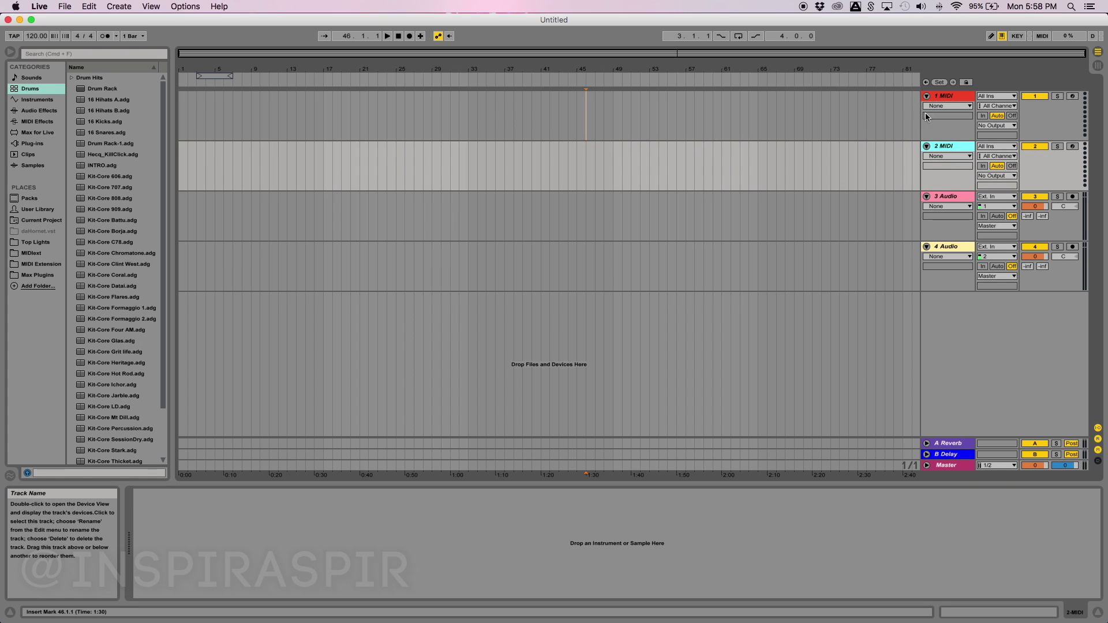
key("Delete")
right_click(952, 146)
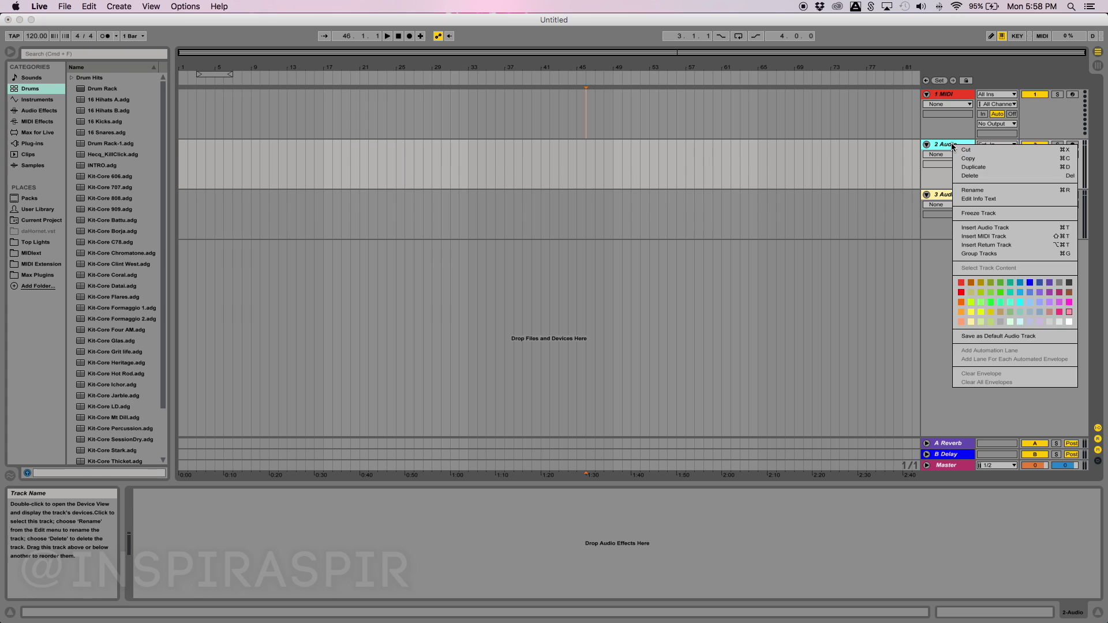
left_click(980, 176)
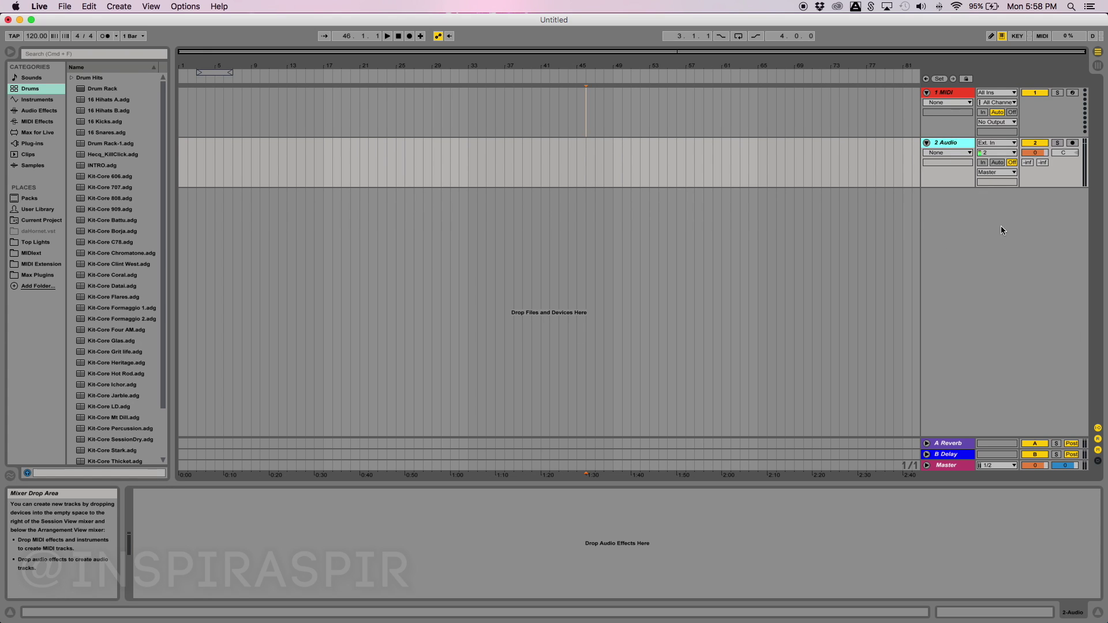
right_click(958, 215)
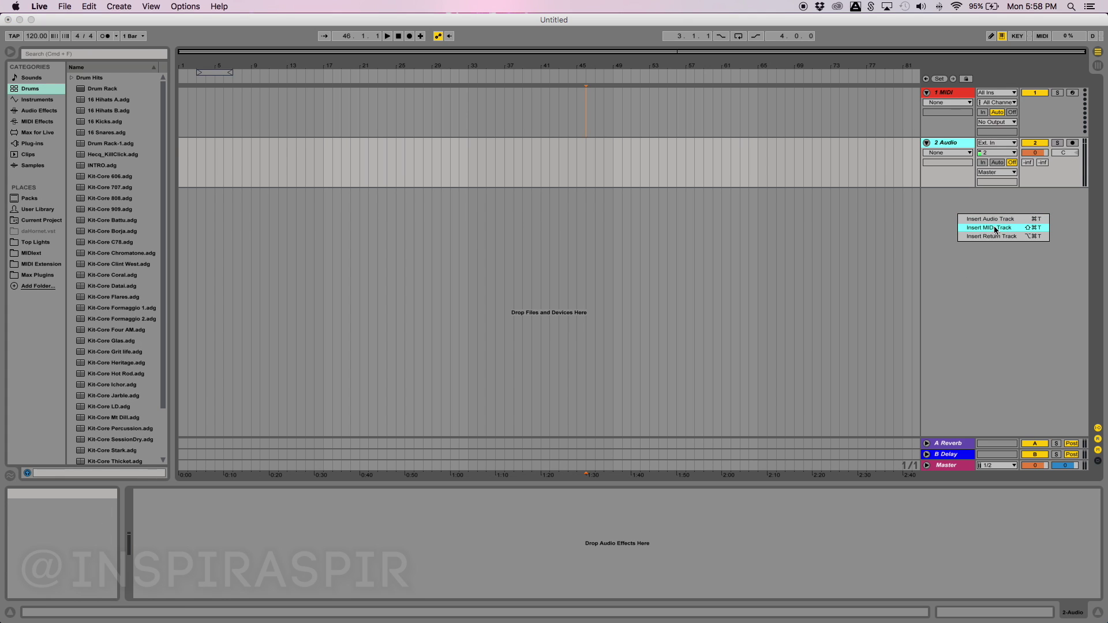
left_click(1004, 219)
right_click(959, 290)
left_click(971, 300)
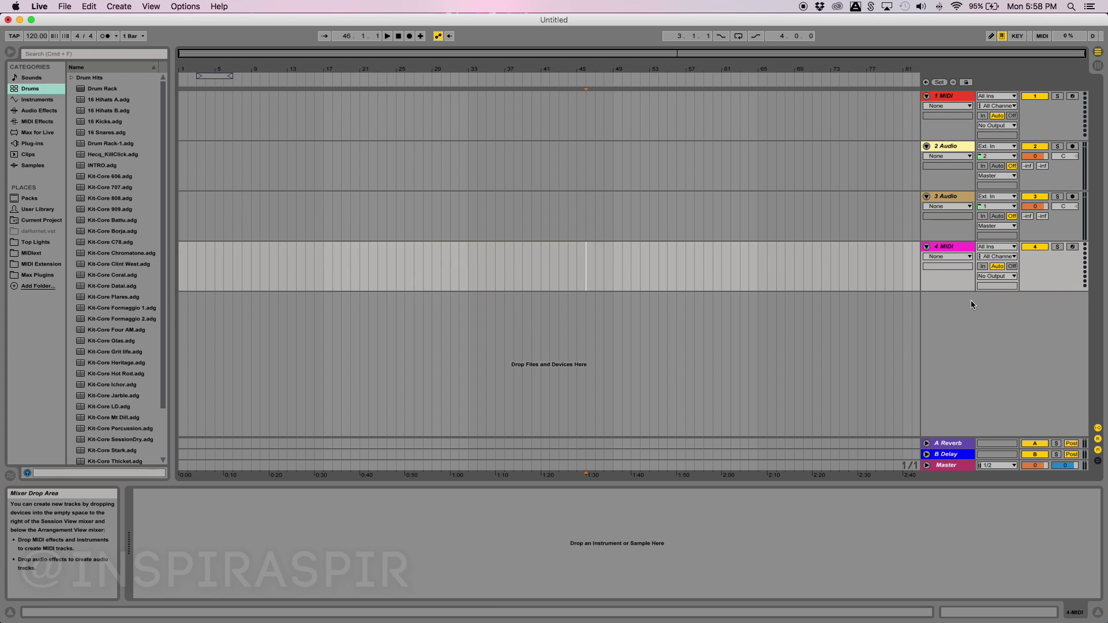
Rename the first track to 'Test' and the second track to 'Test2'
left_click(960, 97)
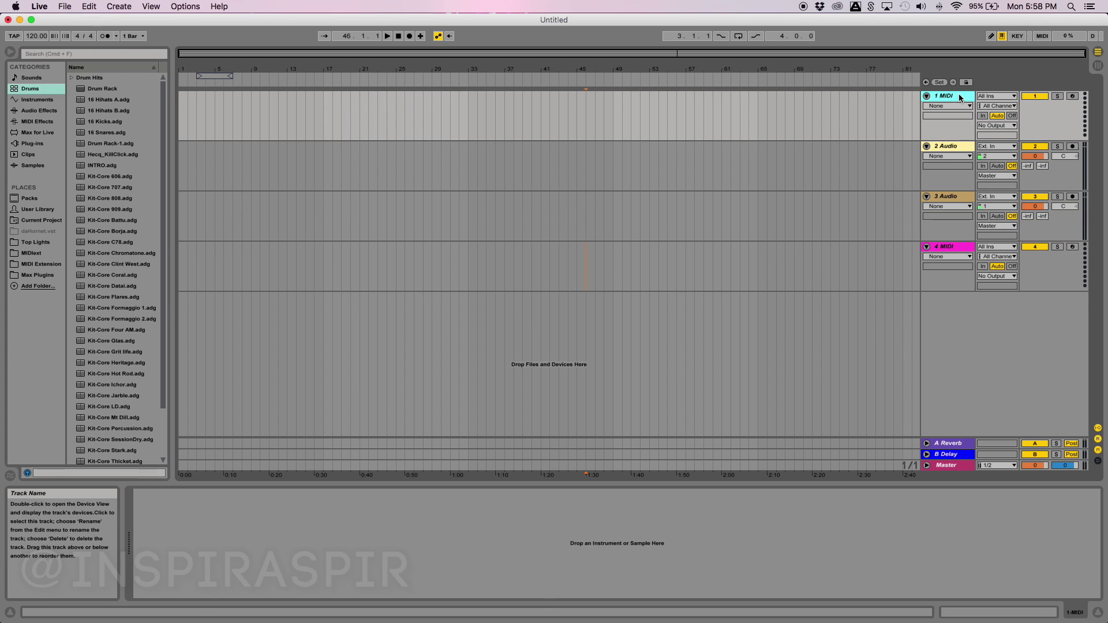
right_click(960, 97)
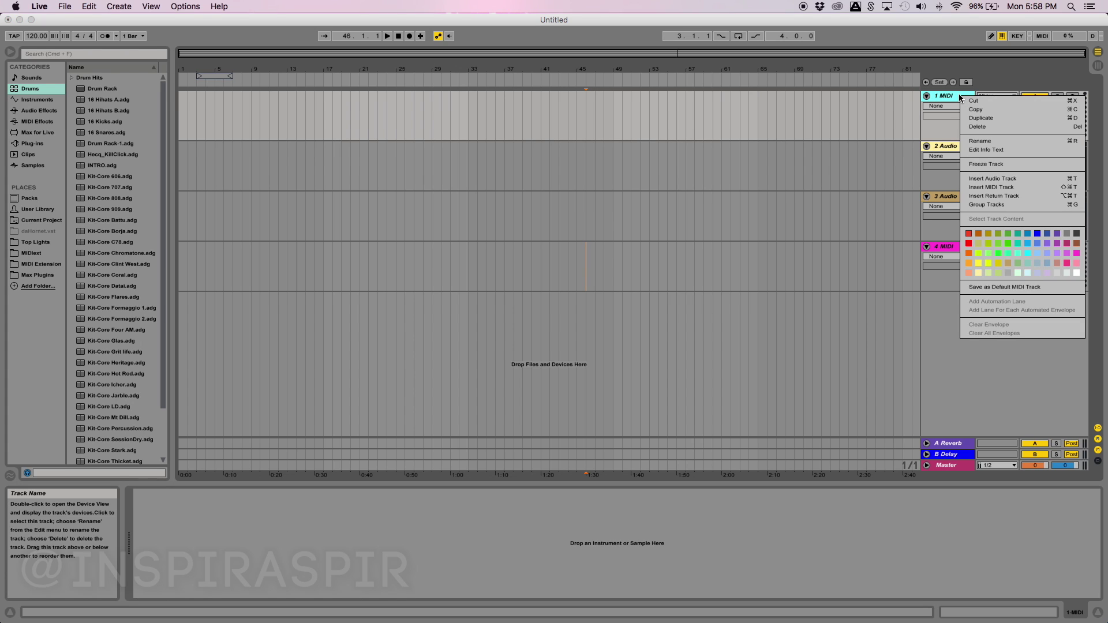
left_click(981, 141)
type("Test")
left_click(956, 149)
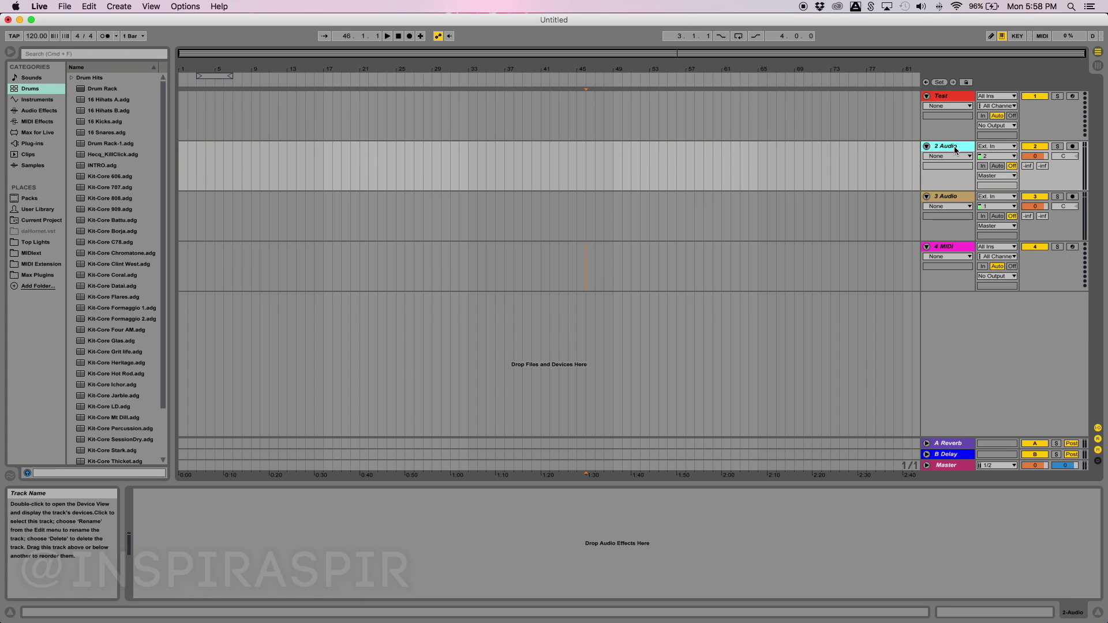
key("super+r")
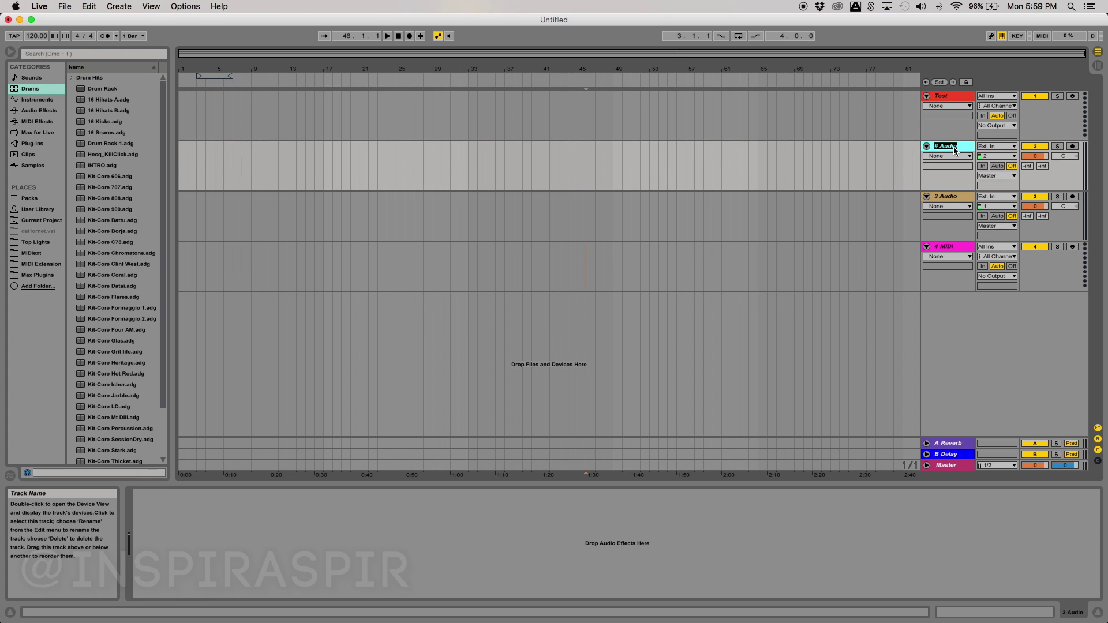
type("Test2")
key("Return")
Colour the Test track orange, then bring up the Test2 track's options
right_click(951, 95)
left_click(992, 251)
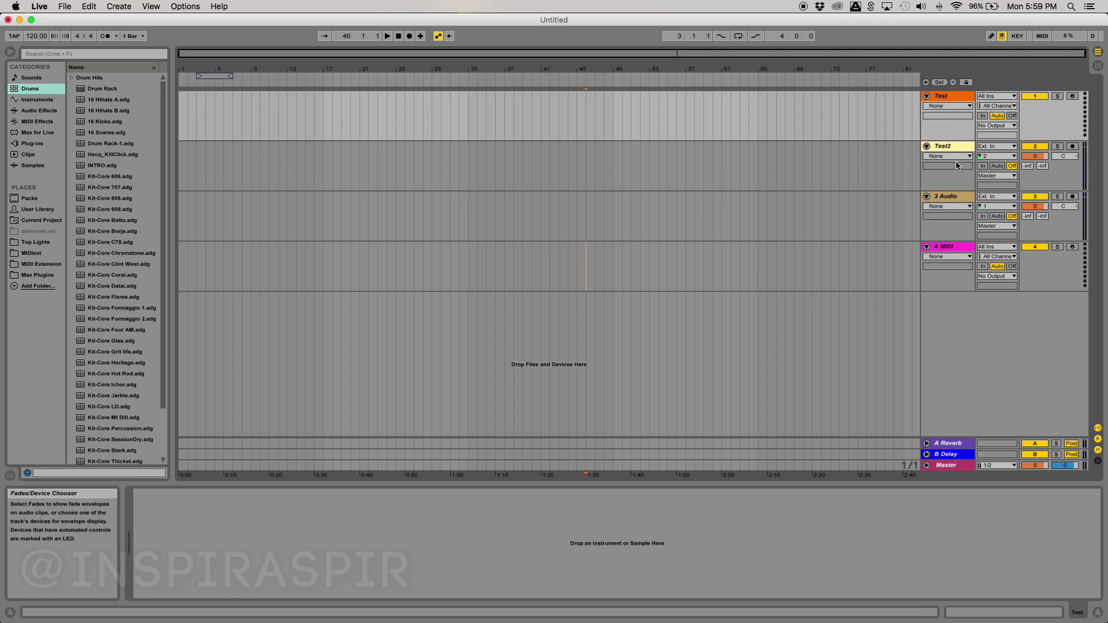
right_click(954, 147)
left_click(1009, 292)
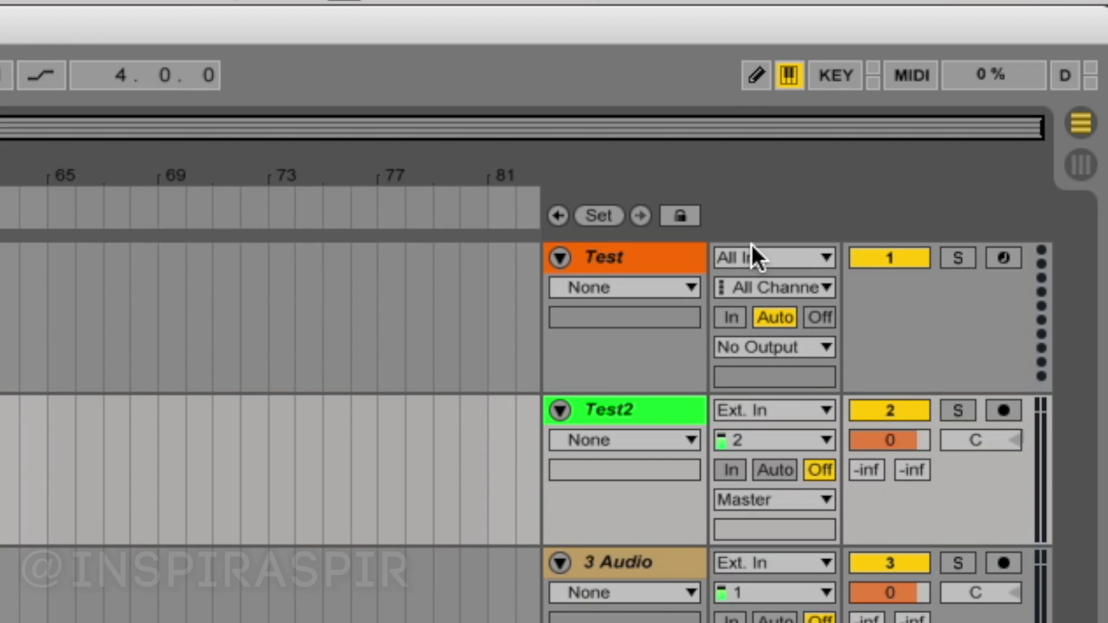
left_click(851, 191)
left_click(889, 223)
Toggle the Test track off and on, solo and unsolo it, then arm it for recording
left_click(919, 262)
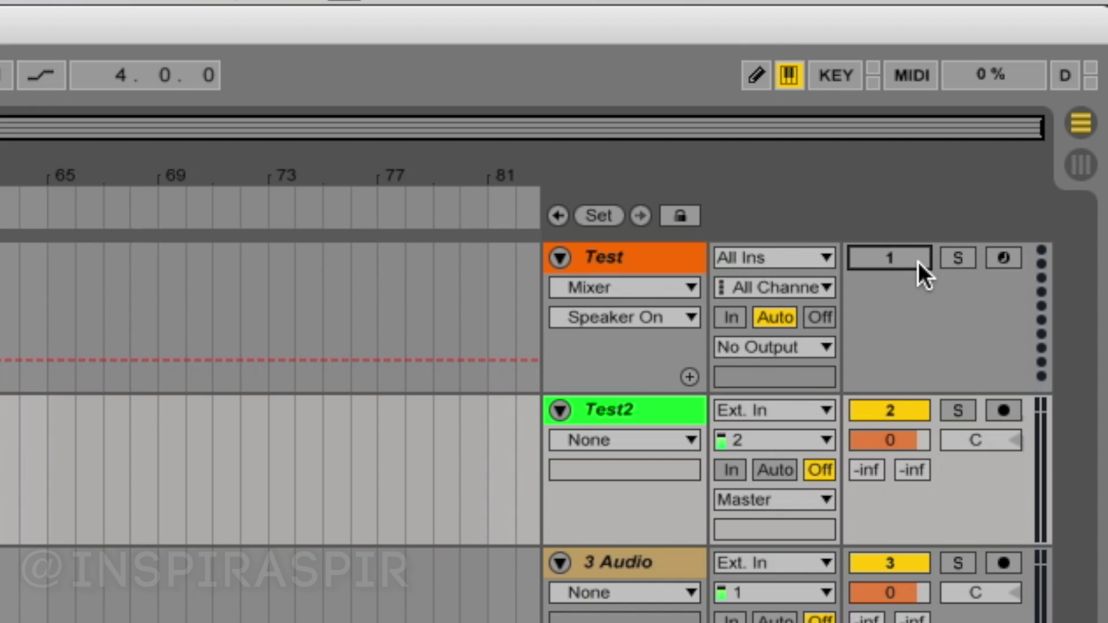
left_click(919, 262)
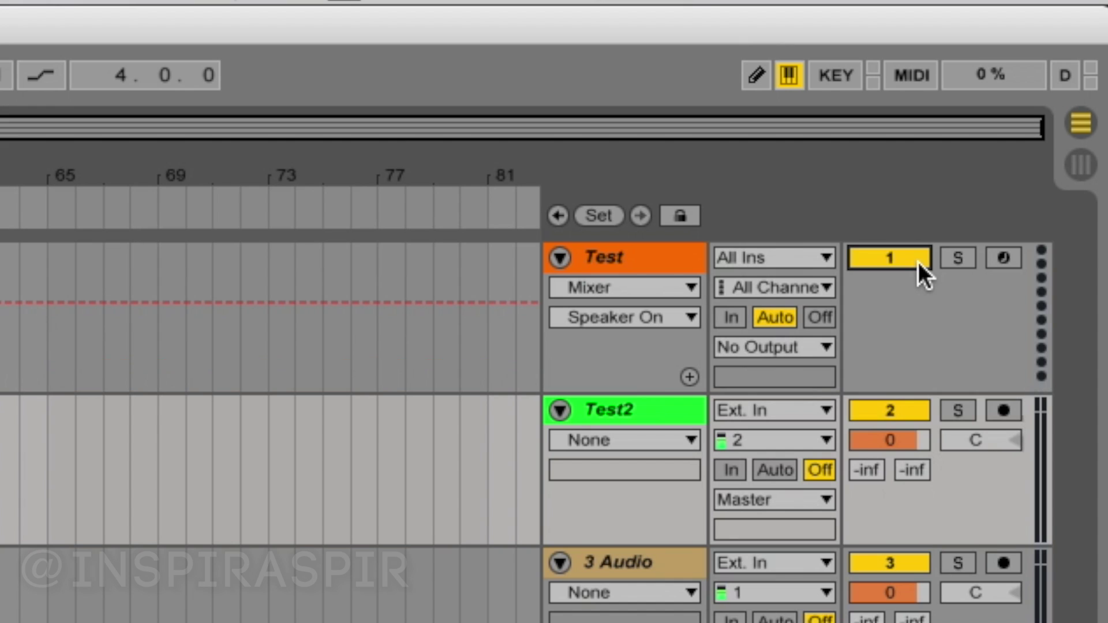
left_click(971, 257)
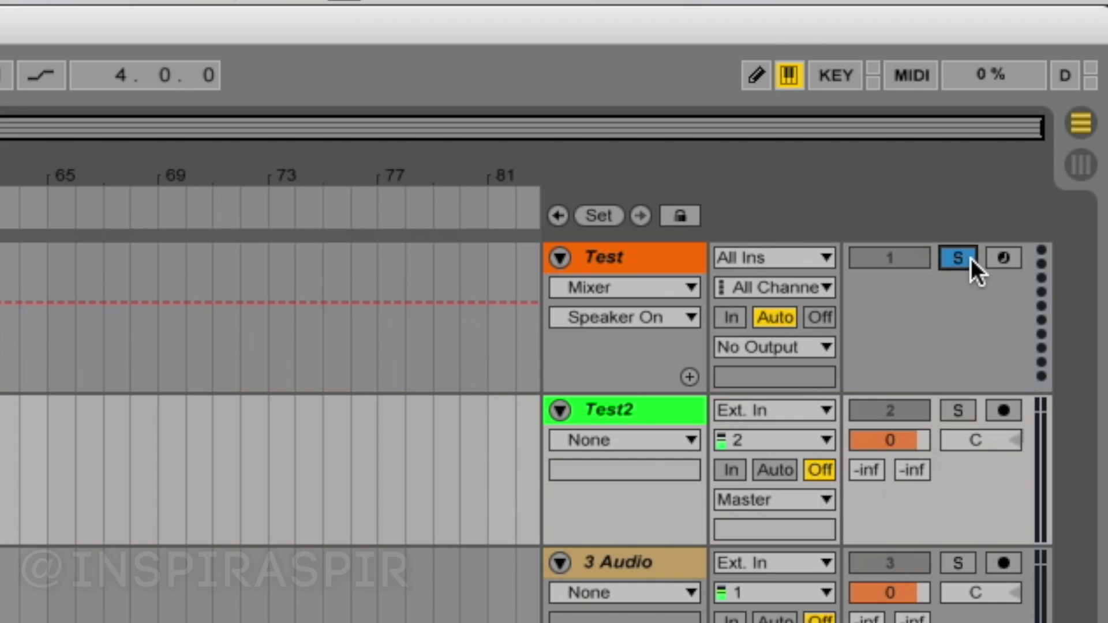
left_click(970, 258)
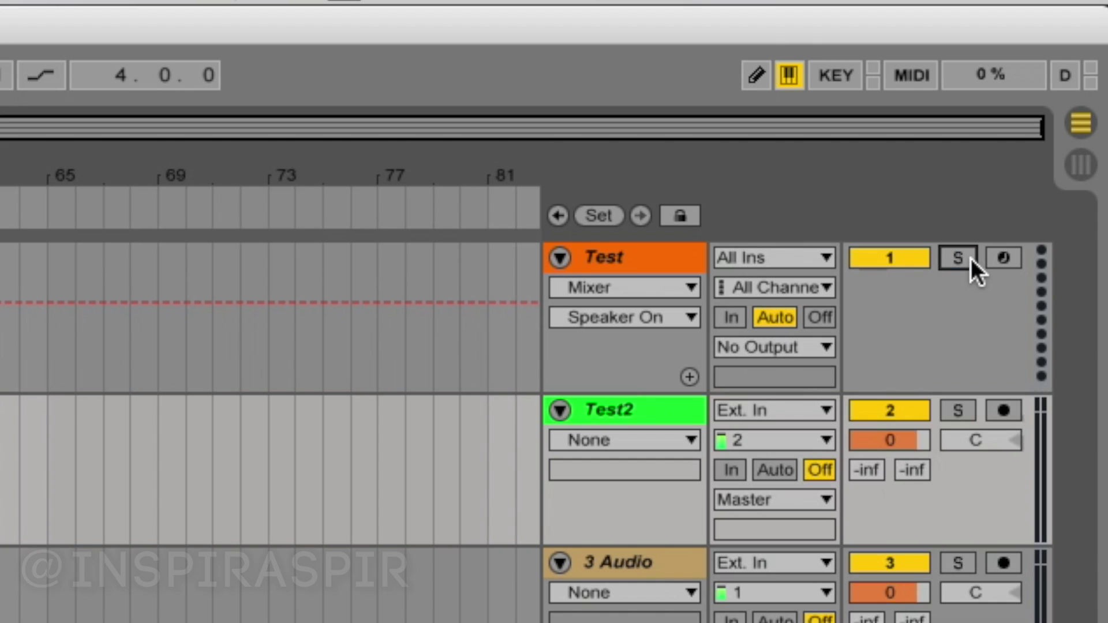
left_click(1004, 258)
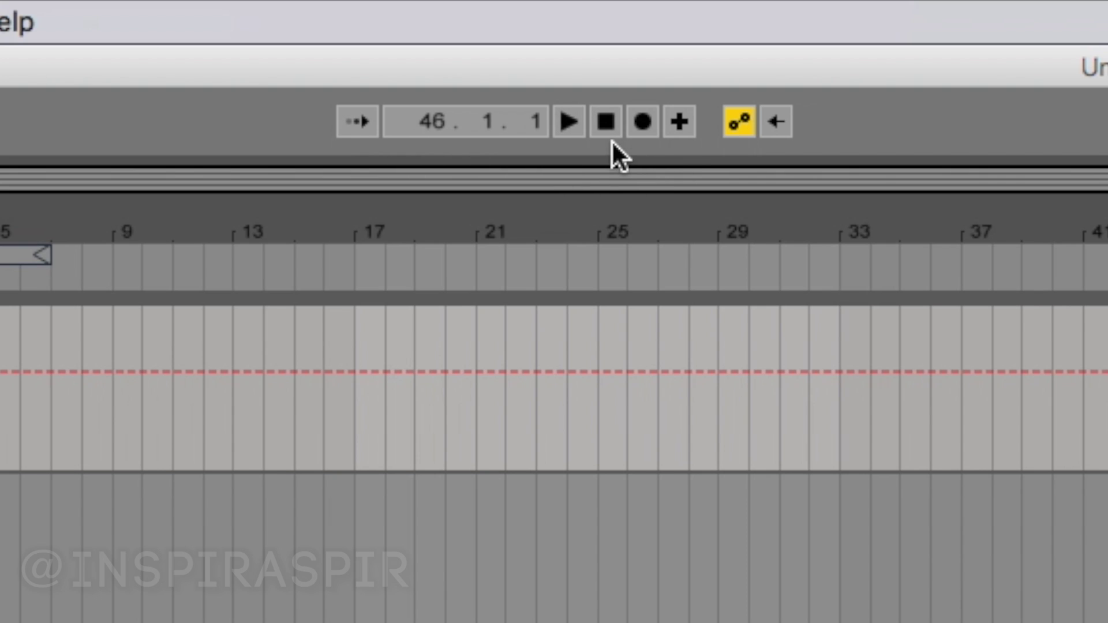
Set the playback start point at bar 9, then play and stop
left_click(566, 121)
left_click(116, 325)
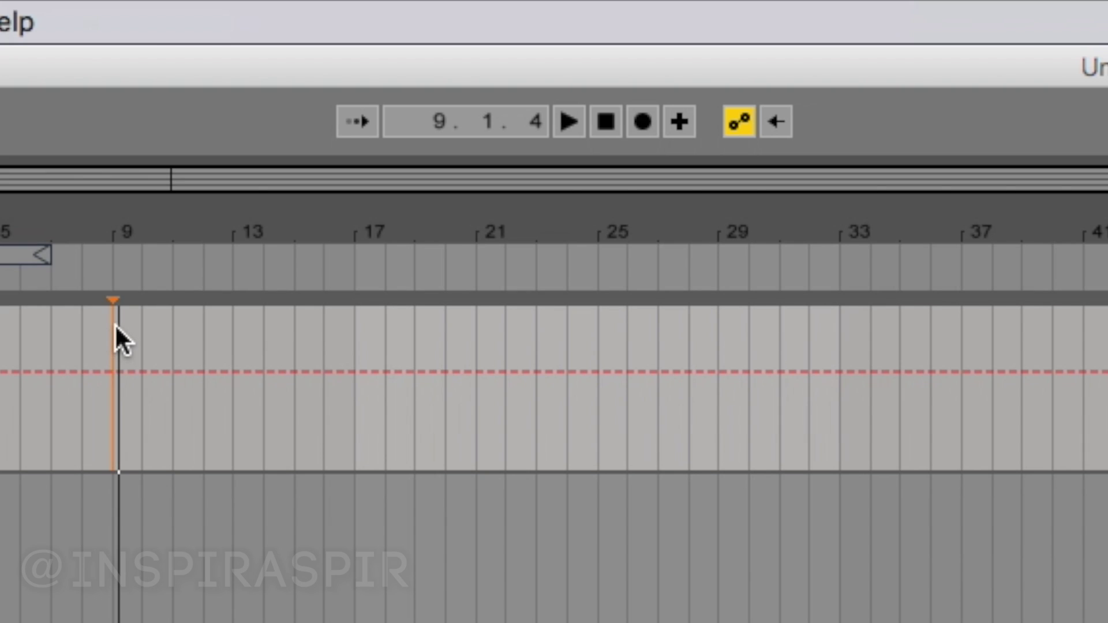
key("space")
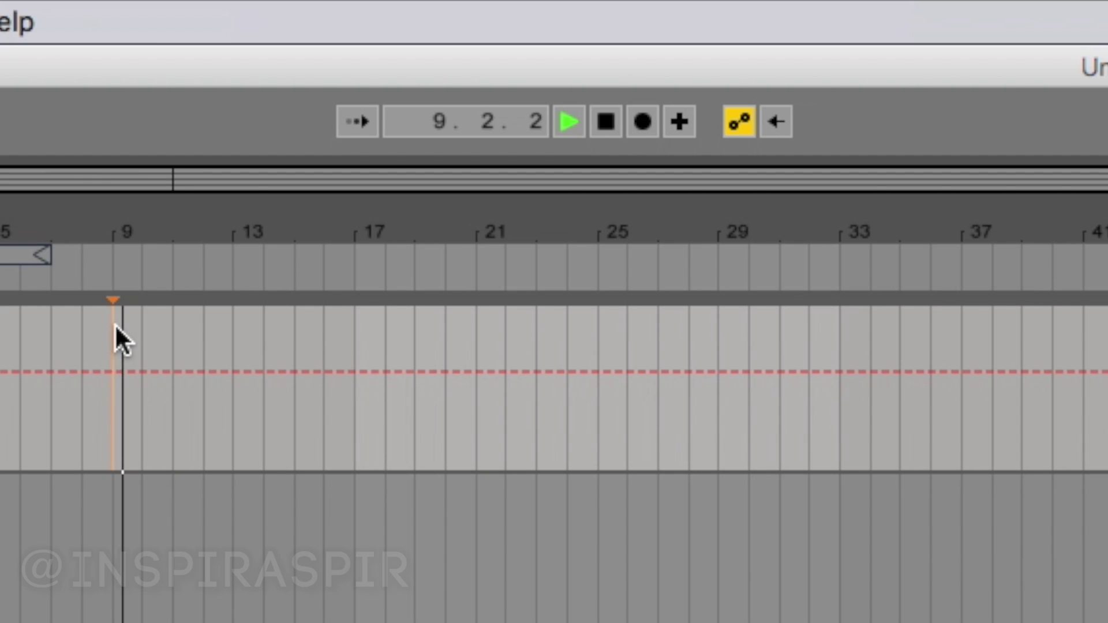
key("space")
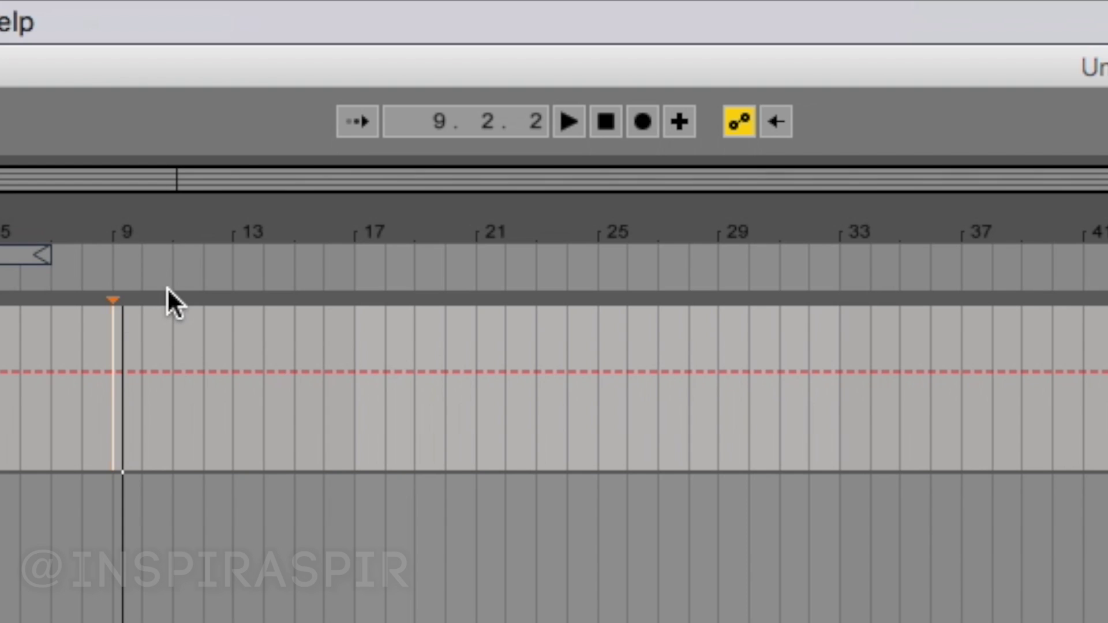
Move the start point to bar 17 with a one-beat selection, then play and stop
left_click(352, 326)
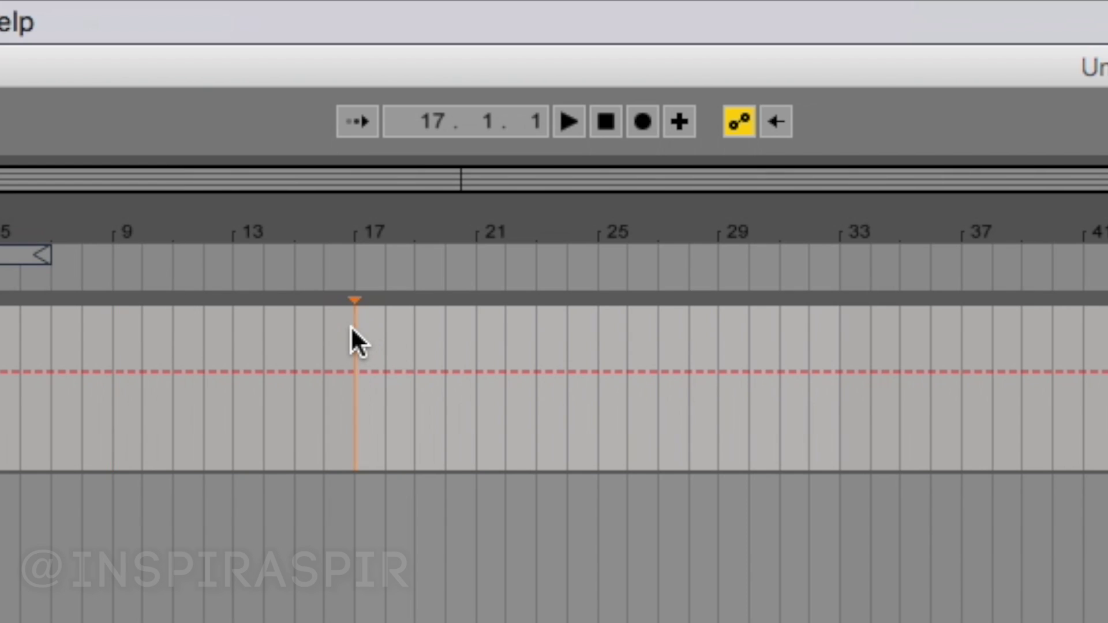
key("shift+Right")
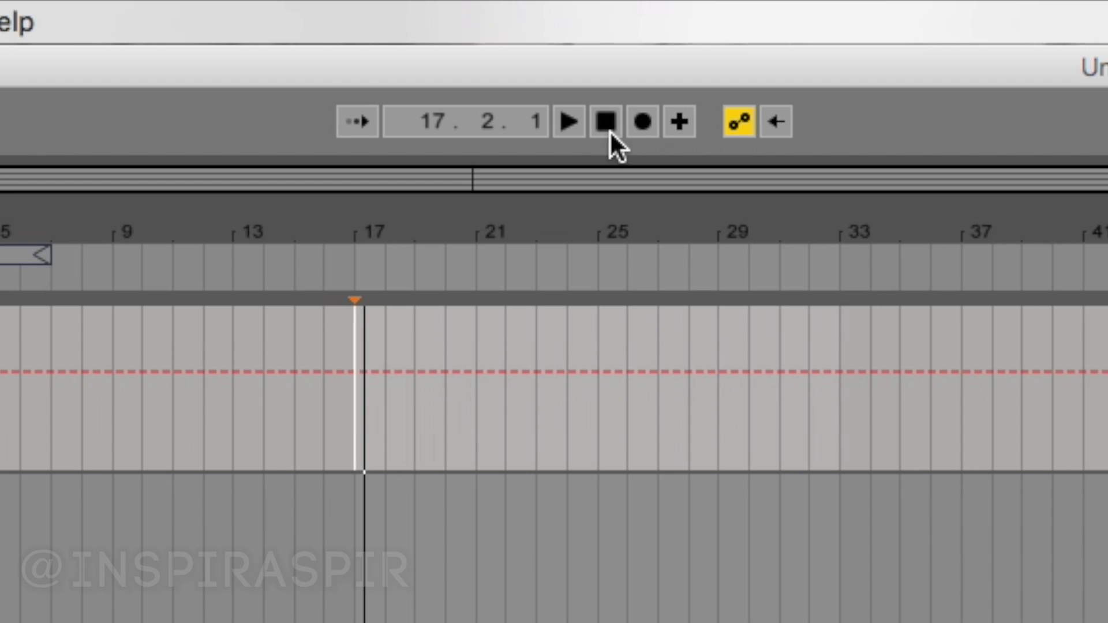
key("space")
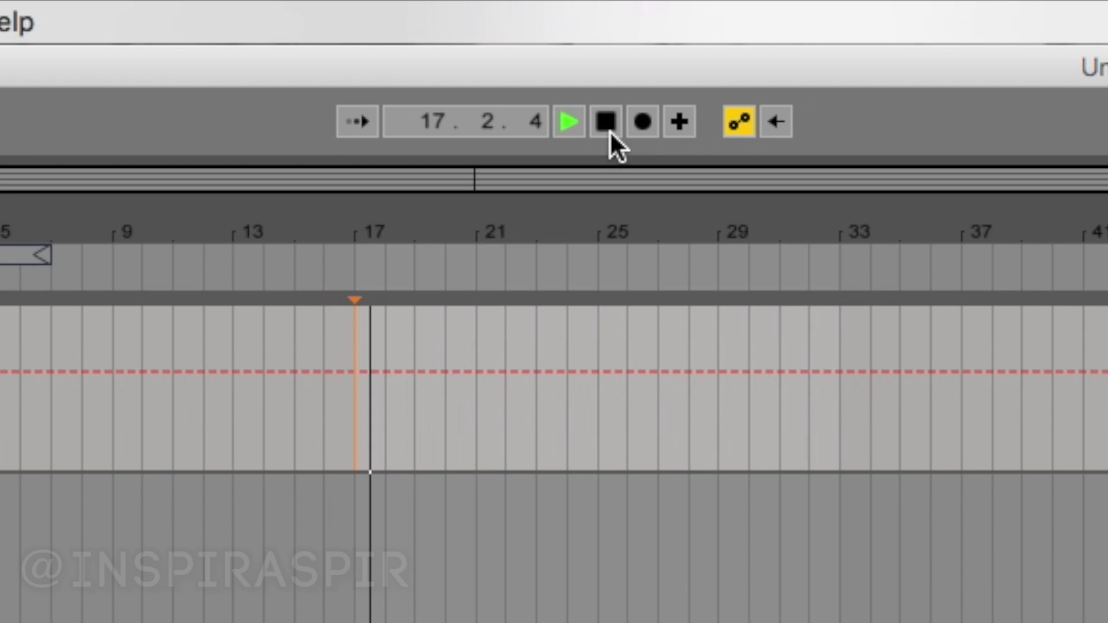
left_click(609, 130)
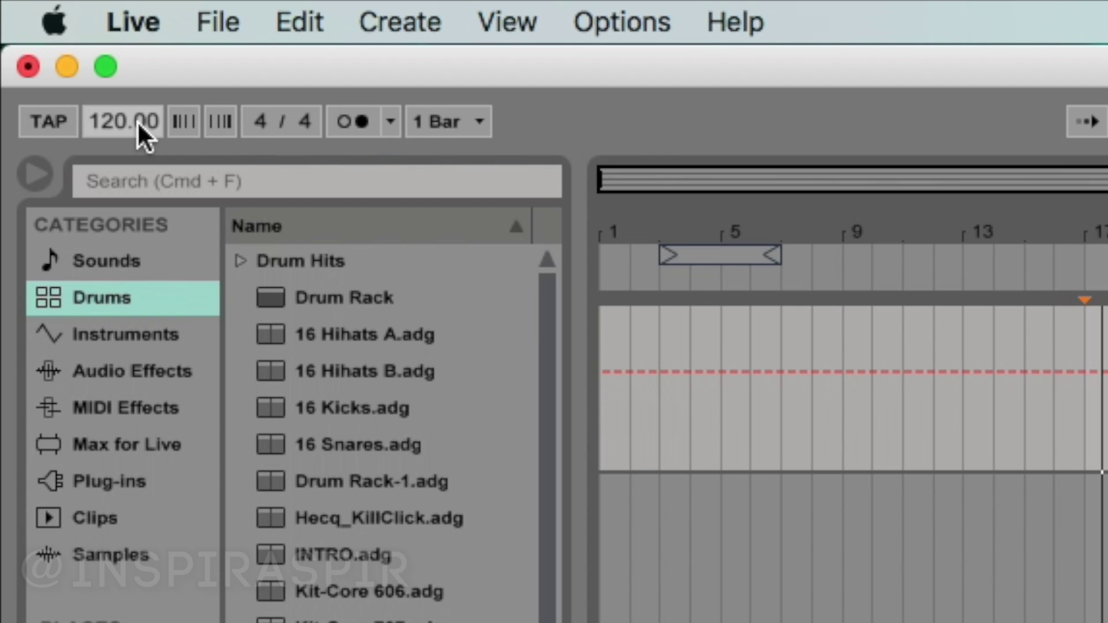
Sweep the tempo down to 97 BPM, then enter 128 BPM
left_click_drag(144, 123, 144, 136)
type("128")
key("Return")
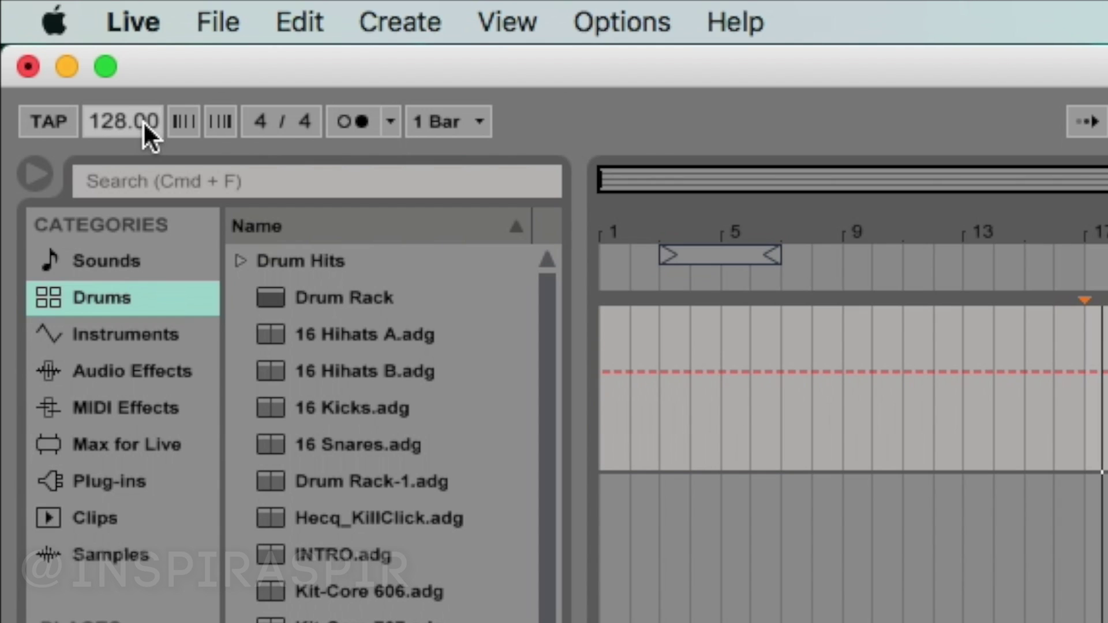
Tap the tempo on the TAP button to reach 106 BPM, then set the start point near bar 17
left_click(70, 130)
left_click(69, 131)
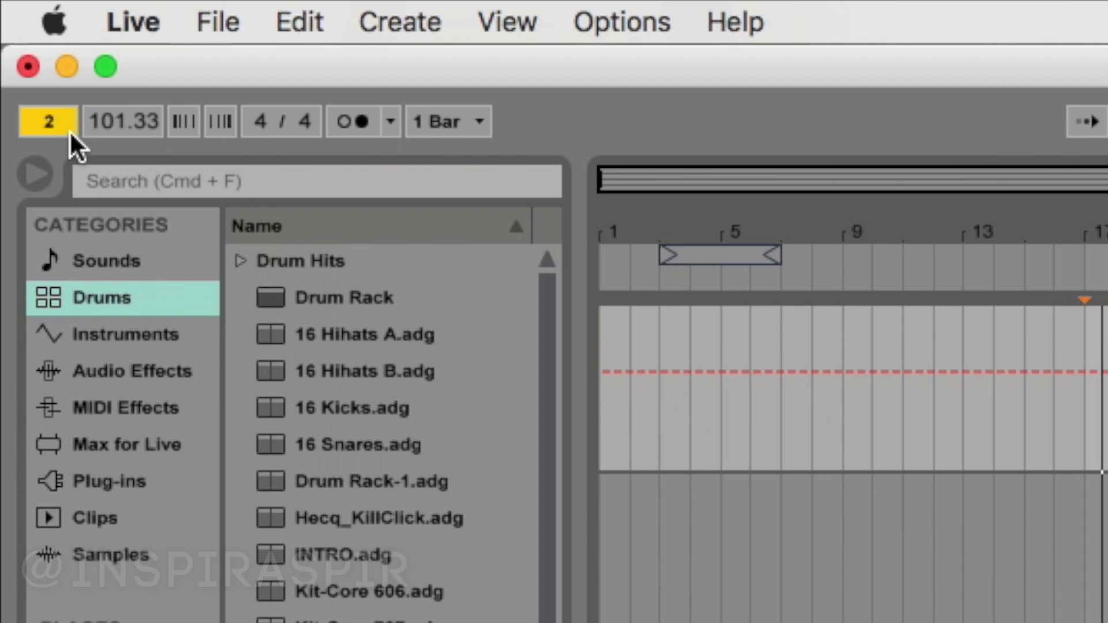
left_click(70, 131)
left_click(69, 131)
left_click(70, 131)
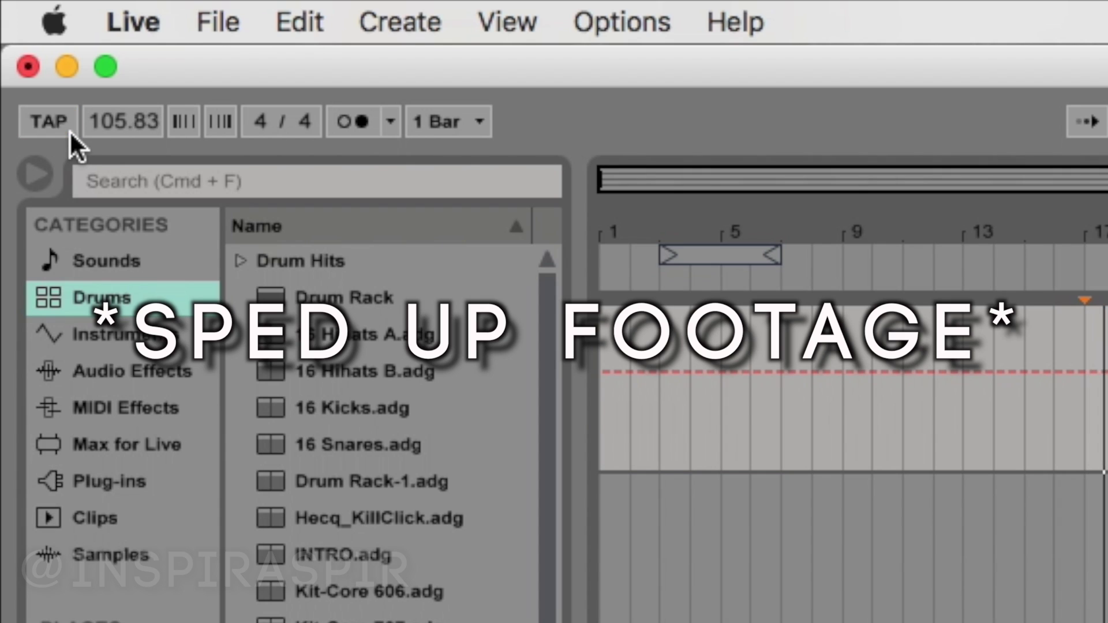
left_click(69, 131)
left_click(69, 131)
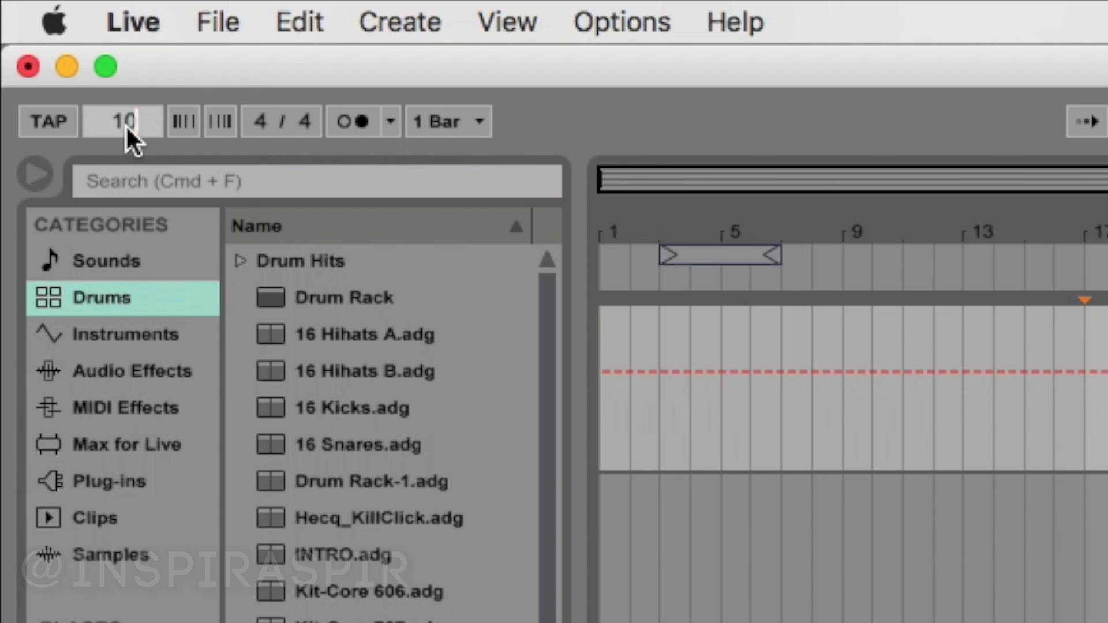
left_click(1072, 415)
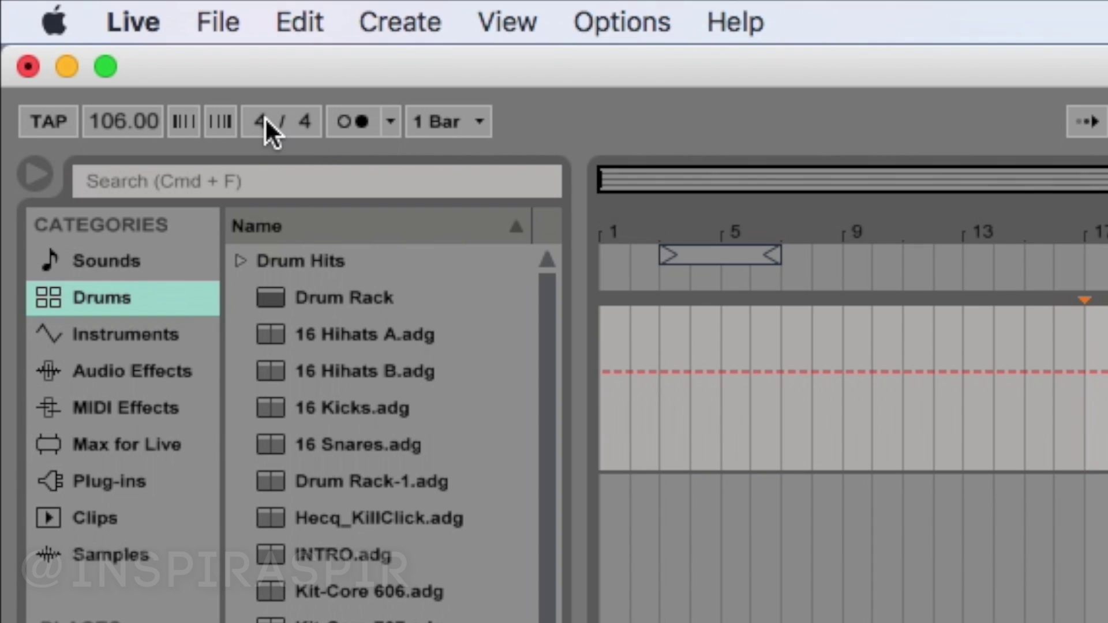
Try other time signatures and return to 4/4, then place the insert marker at bar 17
mouse_move(260, 121)
left_mouse_down()
mouse_move(261, 104)
mouse_move(261, 121)
left_mouse_up()
scroll(313, 119, "down", 1)
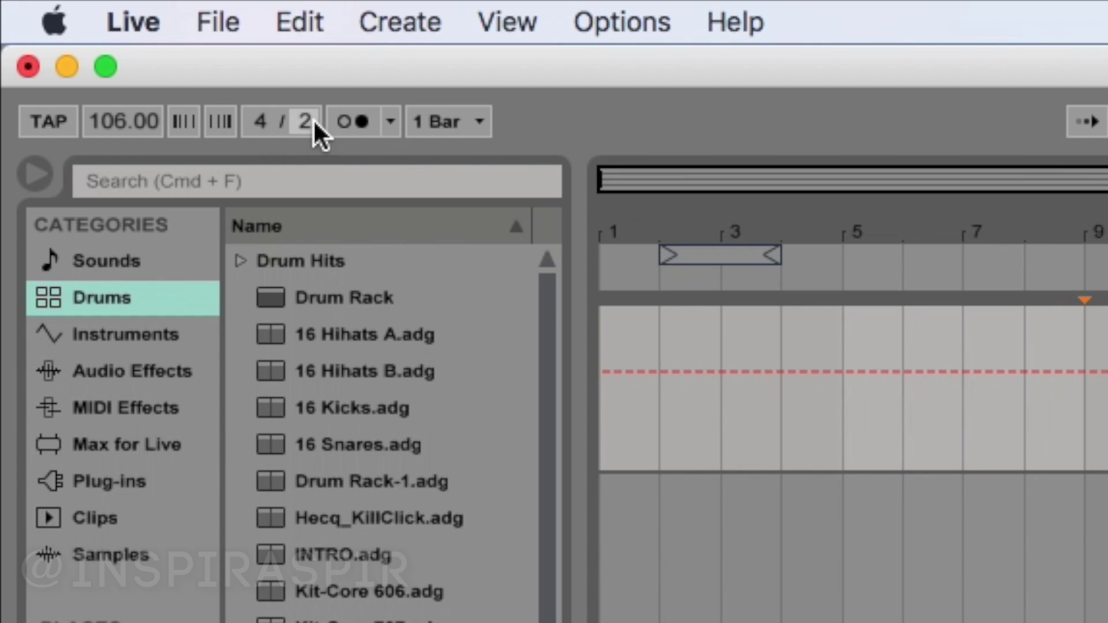
left_click_drag(305, 121, 304, 110)
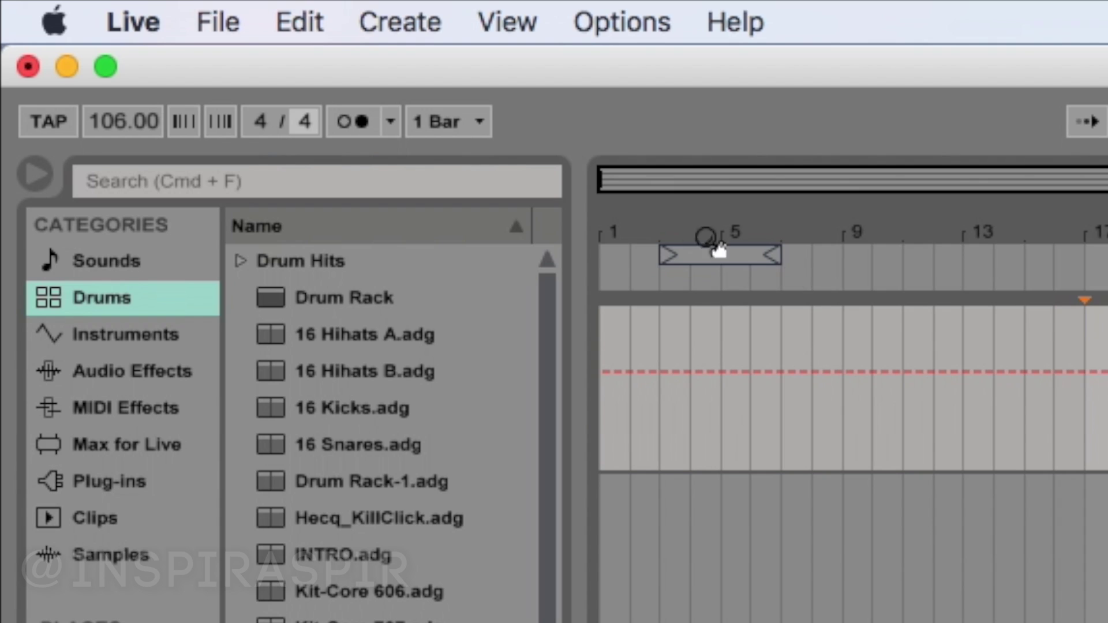
left_click(1082, 331)
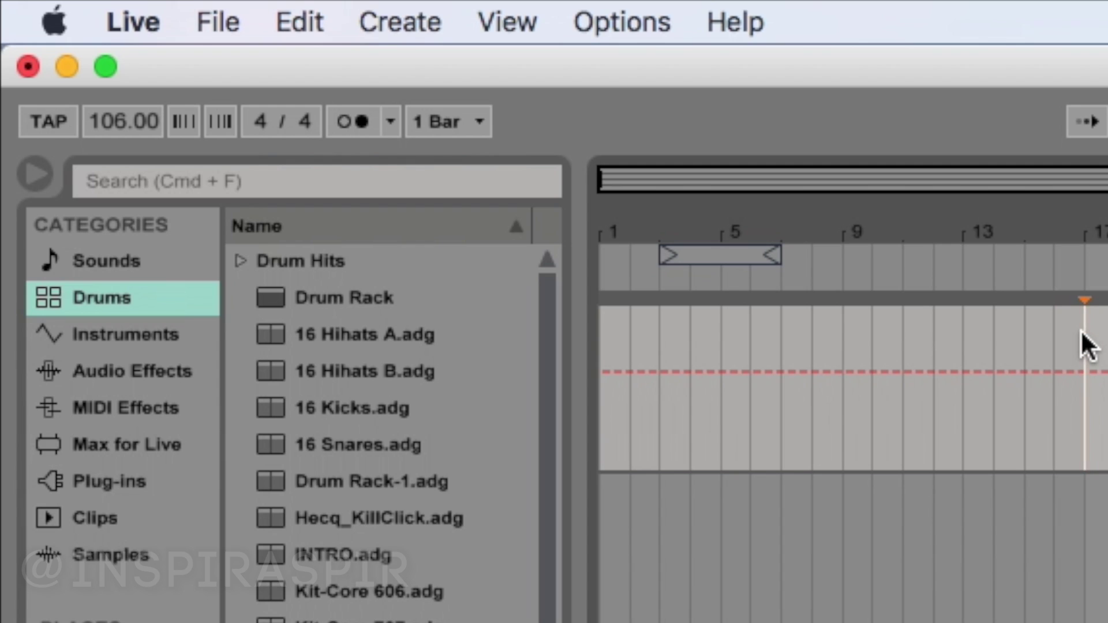
Return to bar 1, turn on the metronome, and start playback
key("Home")
left_click(350, 126)
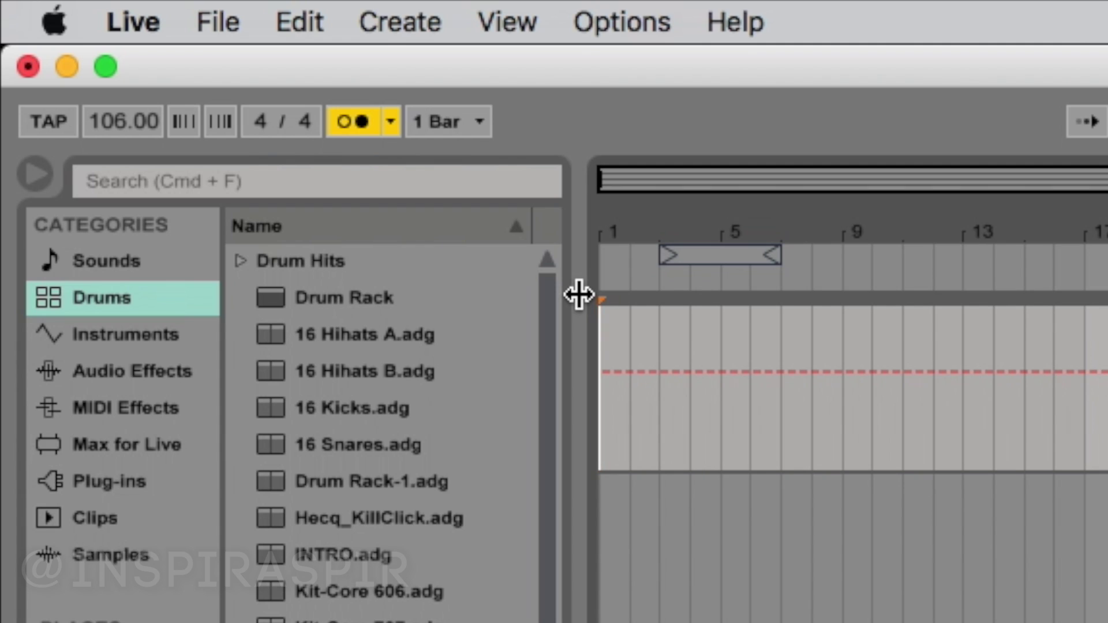
key("space")
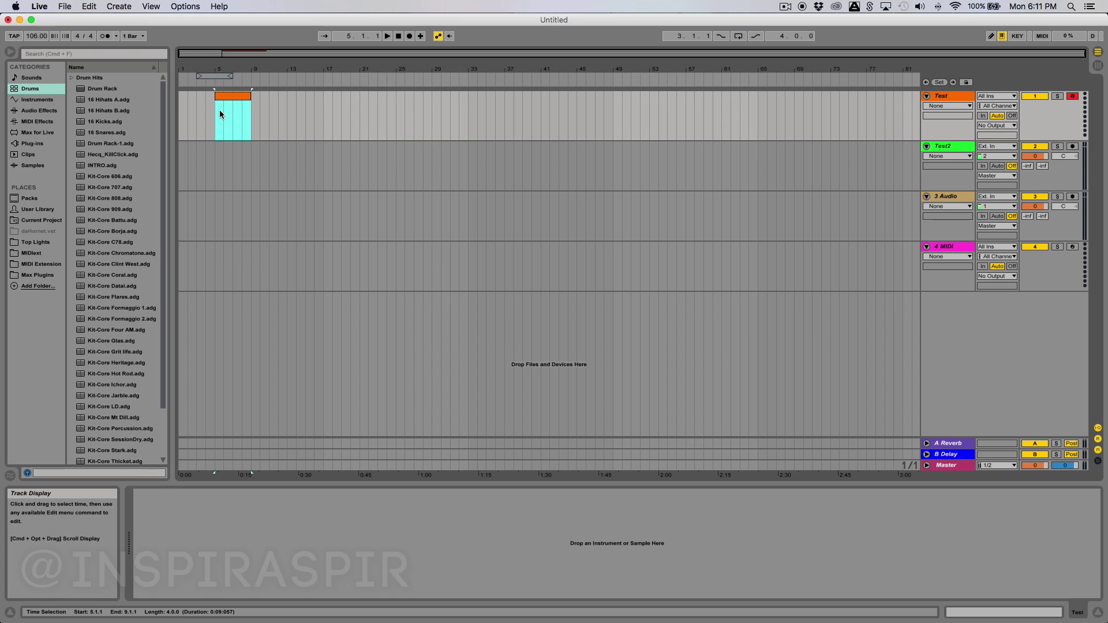
Toggle arrangement looping on and off, then place the insert marker at bar 5
left_click(739, 35)
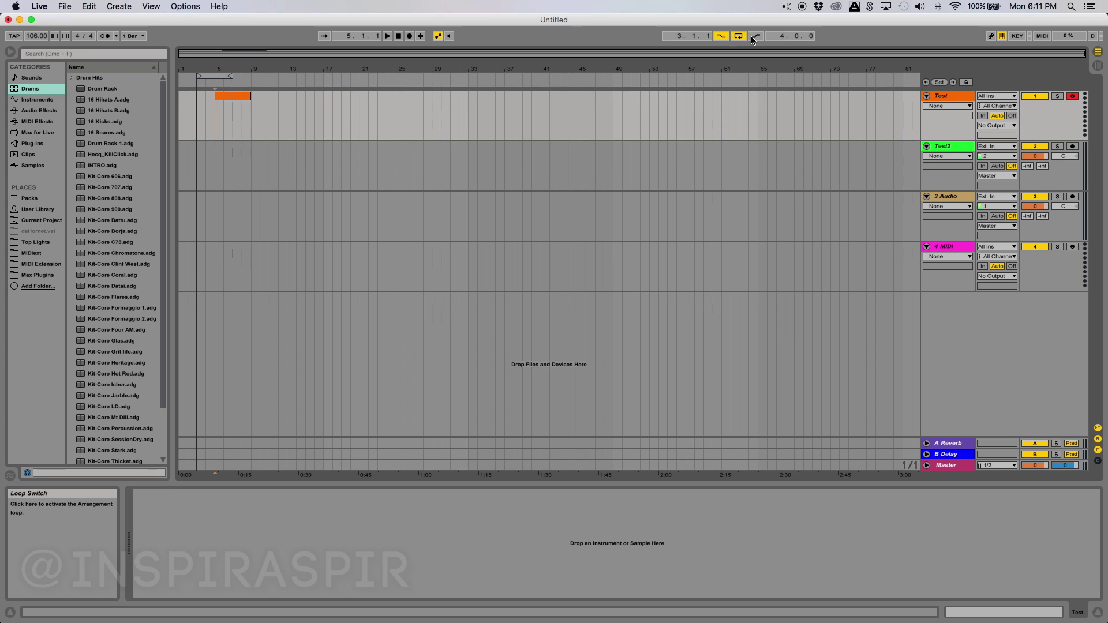
left_click(721, 36)
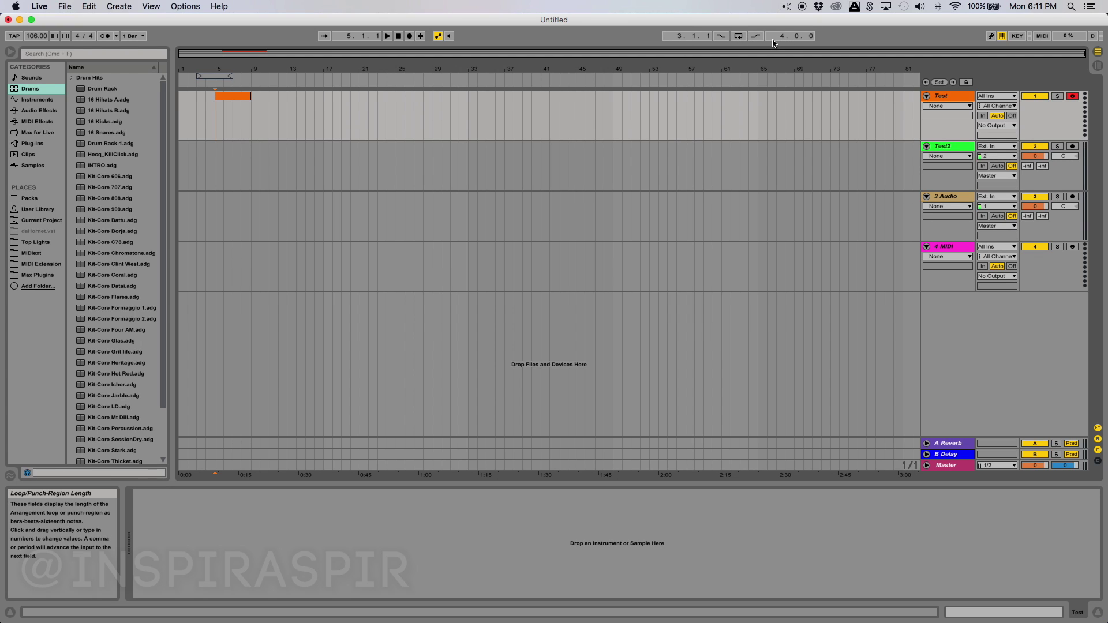
left_click(214, 113)
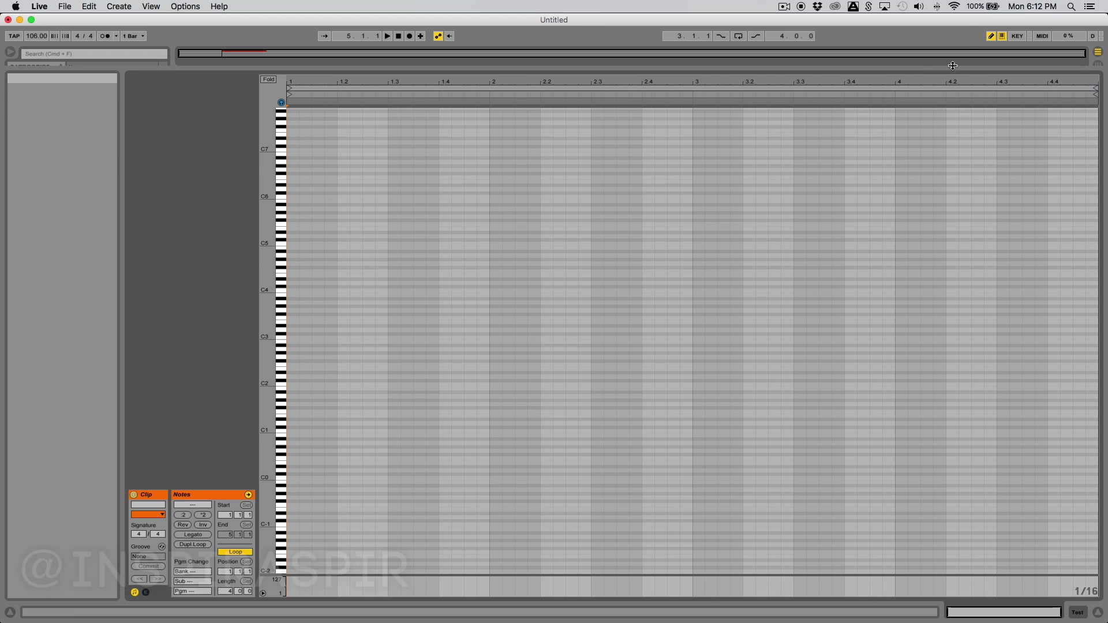
With Draw Mode off, make a time selection in the clip and set the insert point to 1.4
key("b")
left_click_drag(296, 245, 506, 246)
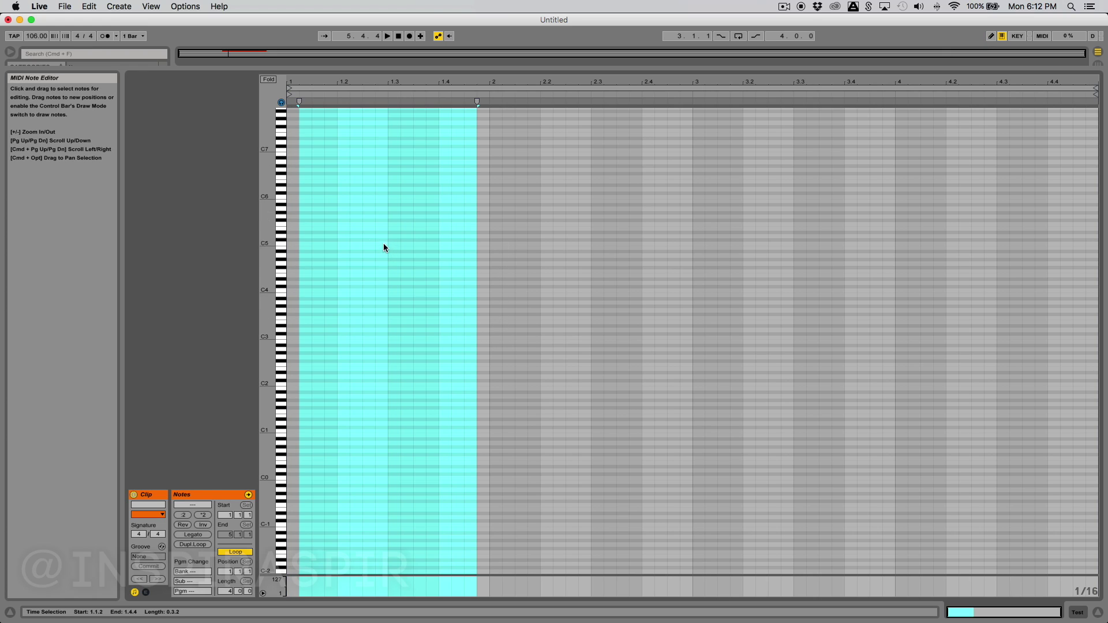
left_click_drag(321, 271, 437, 294)
left_click(437, 295)
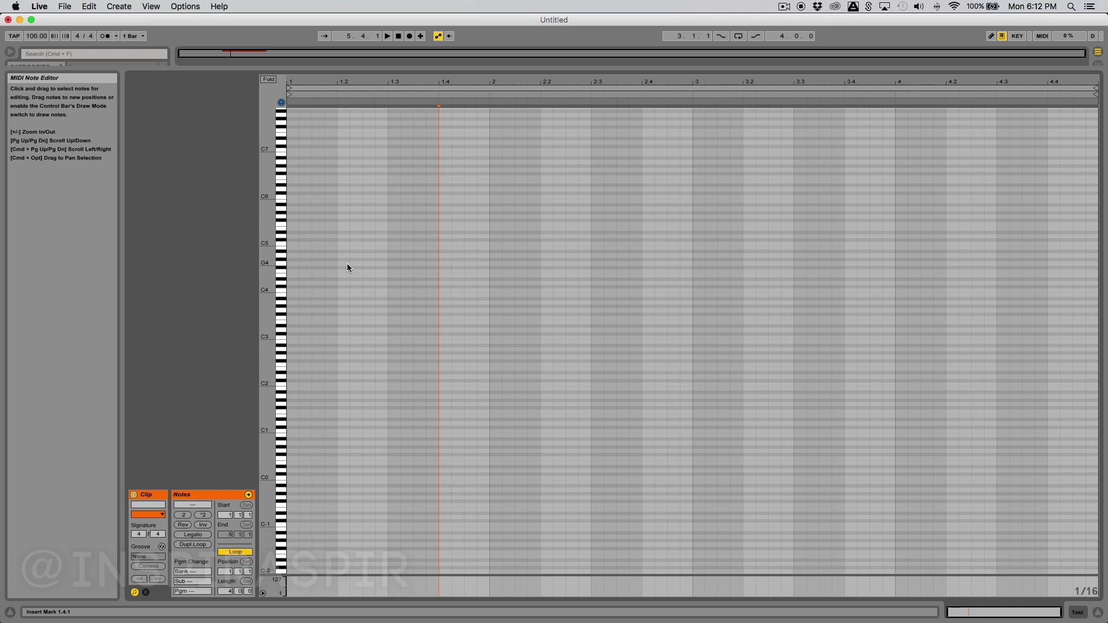
In Draw Mode, draw three notes around F4 at 1.1, 1.1.3 and 1.2
key("b")
left_click(293, 271)
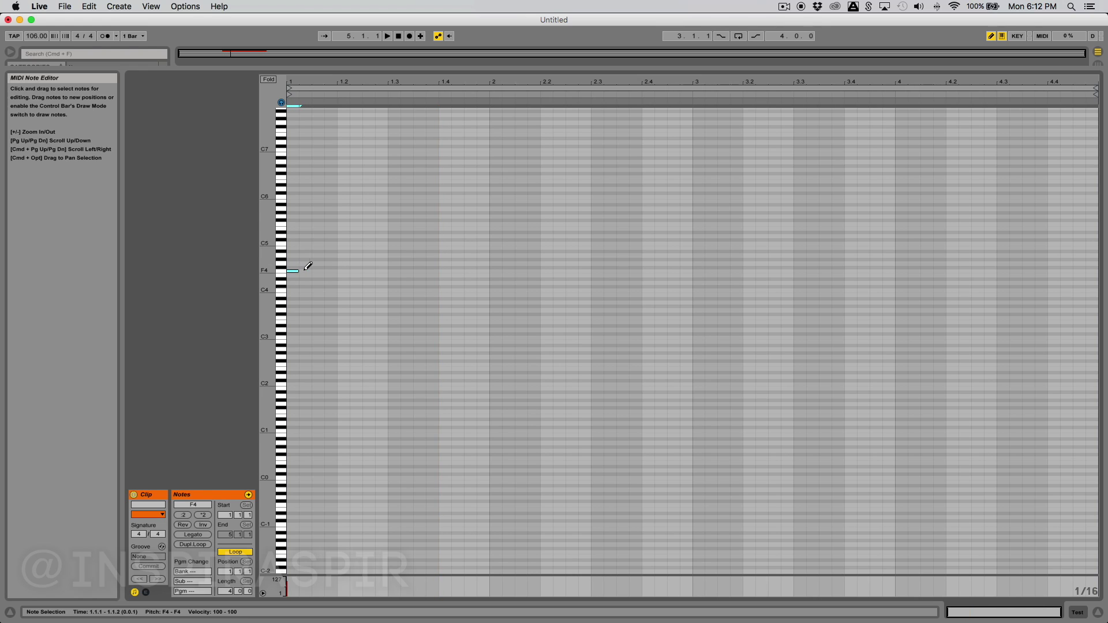
left_click(318, 267)
left_click(342, 271)
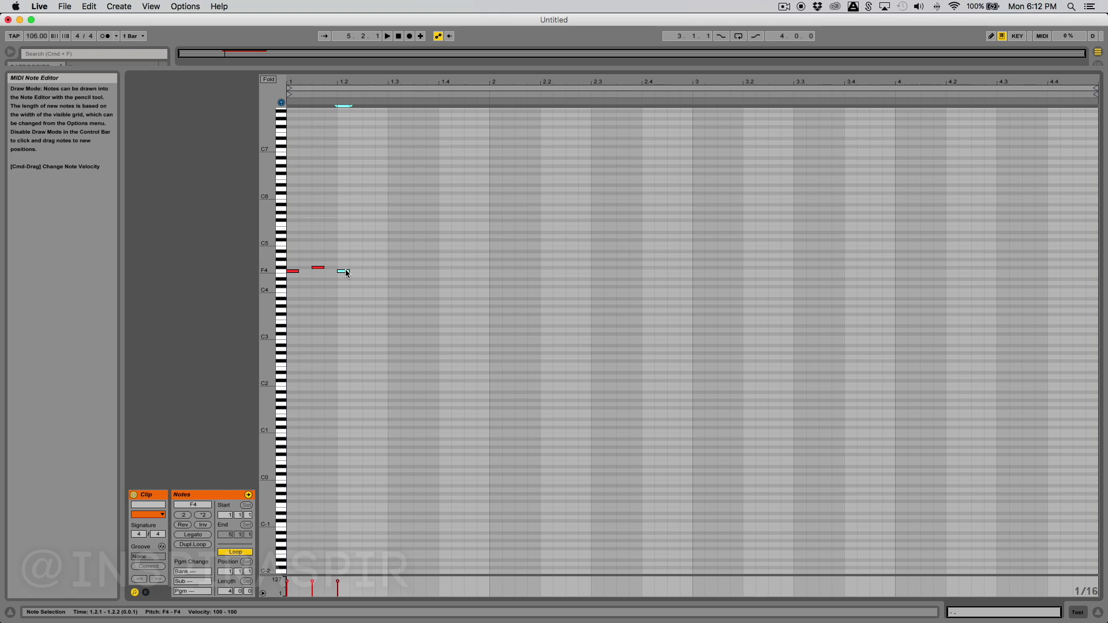
Leave Draw Mode, marquee-select the three drawn notes and delete them
key("b")
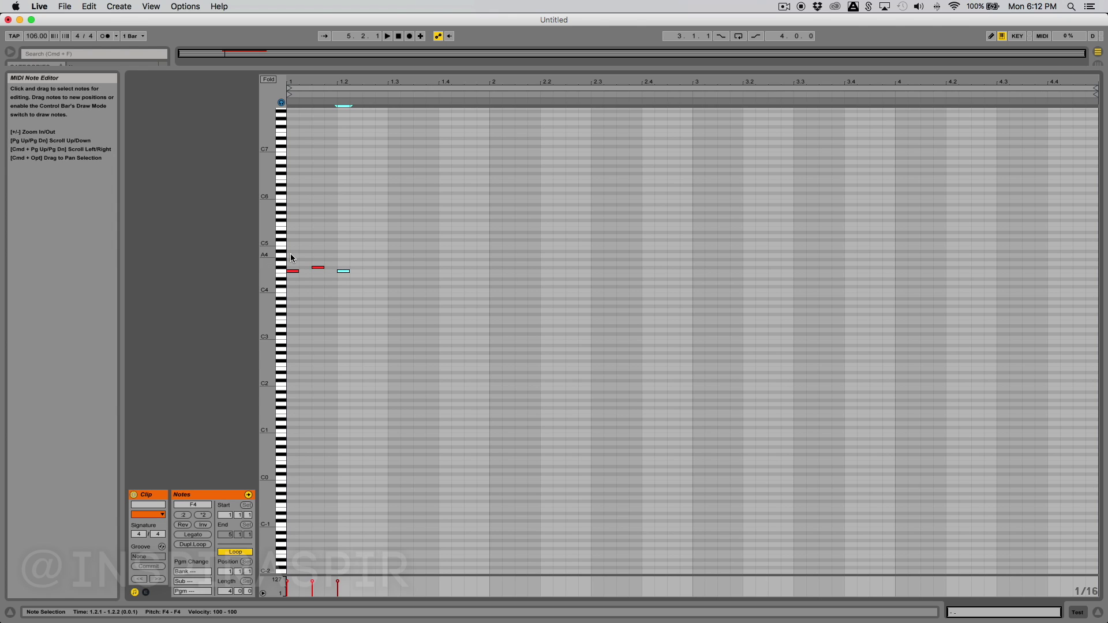
left_click_drag(290, 255, 379, 328)
key("Delete")
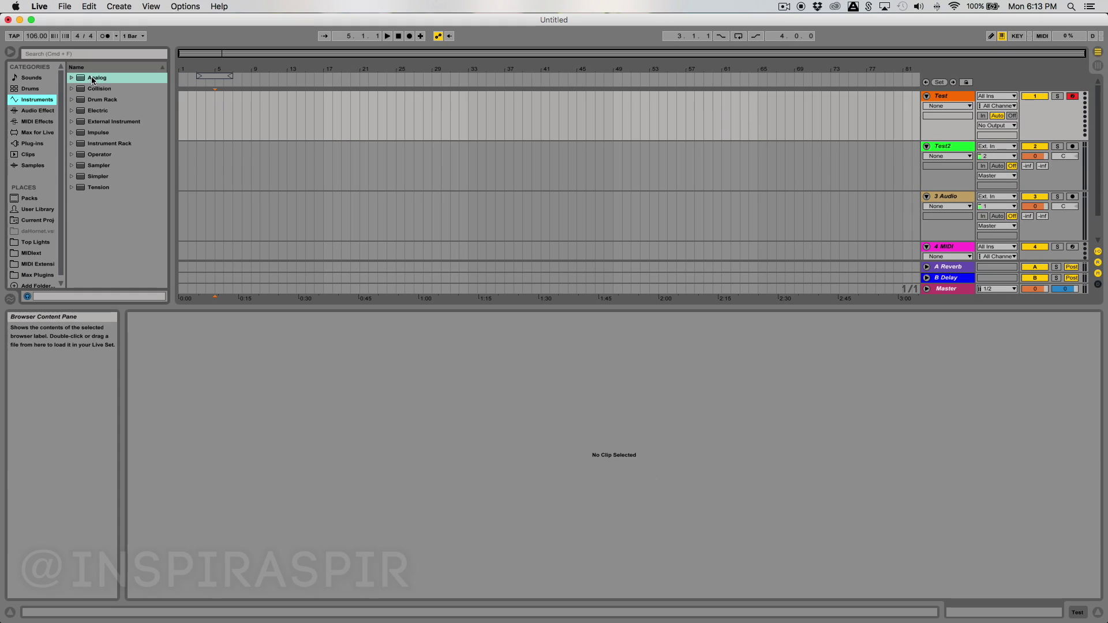
Load Analog onto the Test track, play a note with key A, and toggle the Computer MIDI Keyboard off and on
left_click(93, 80)
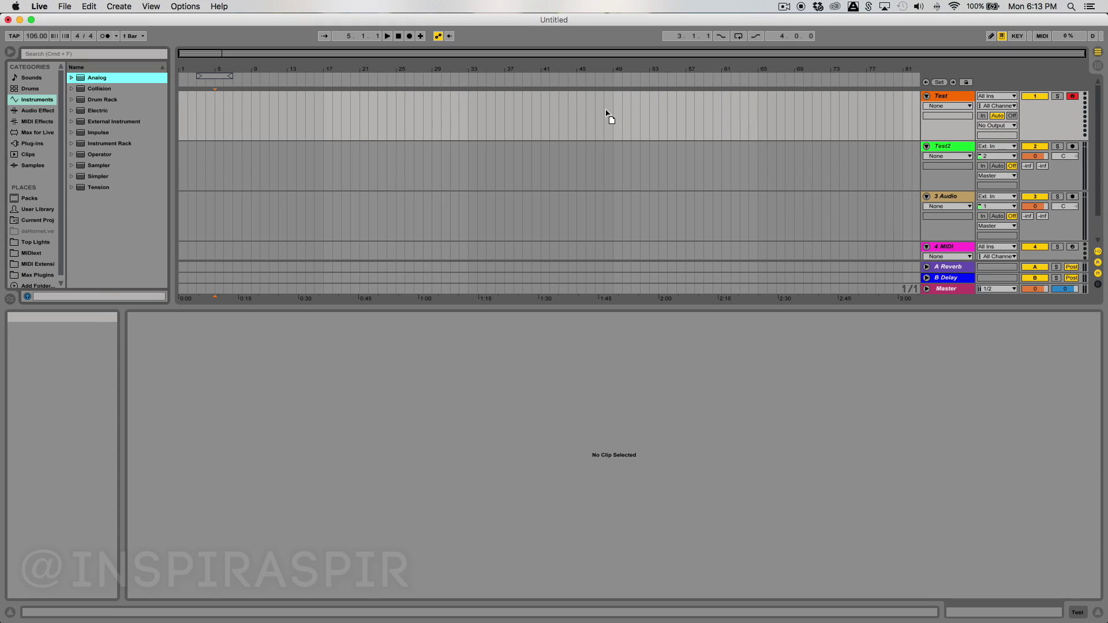
left_click_drag(614, 108, 614, 109)
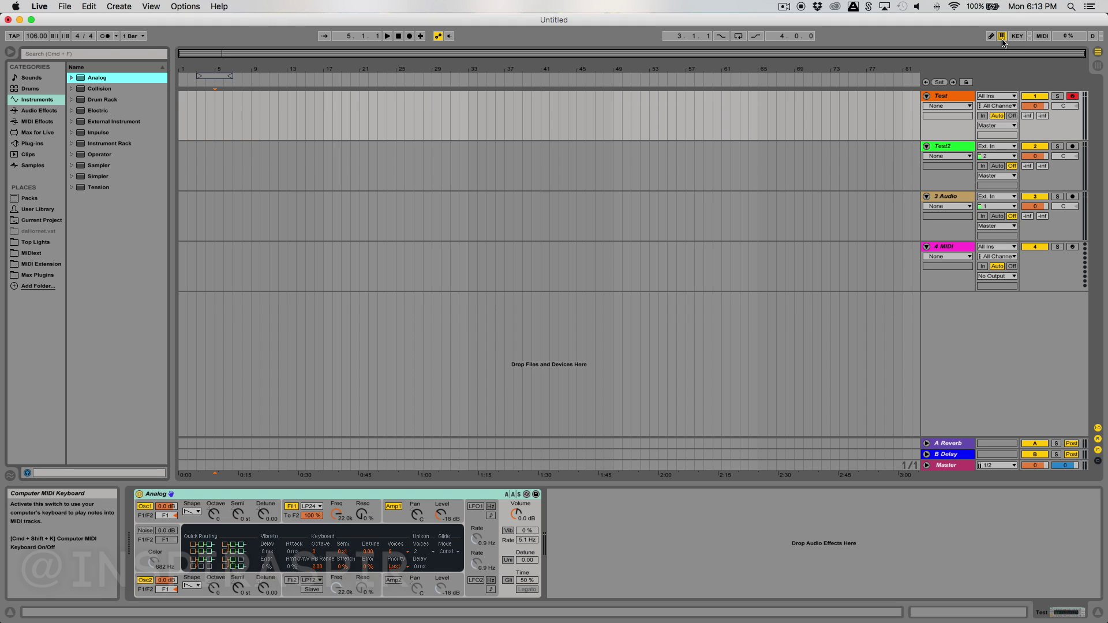
key("a")
left_click(1002, 37)
left_click(1003, 37)
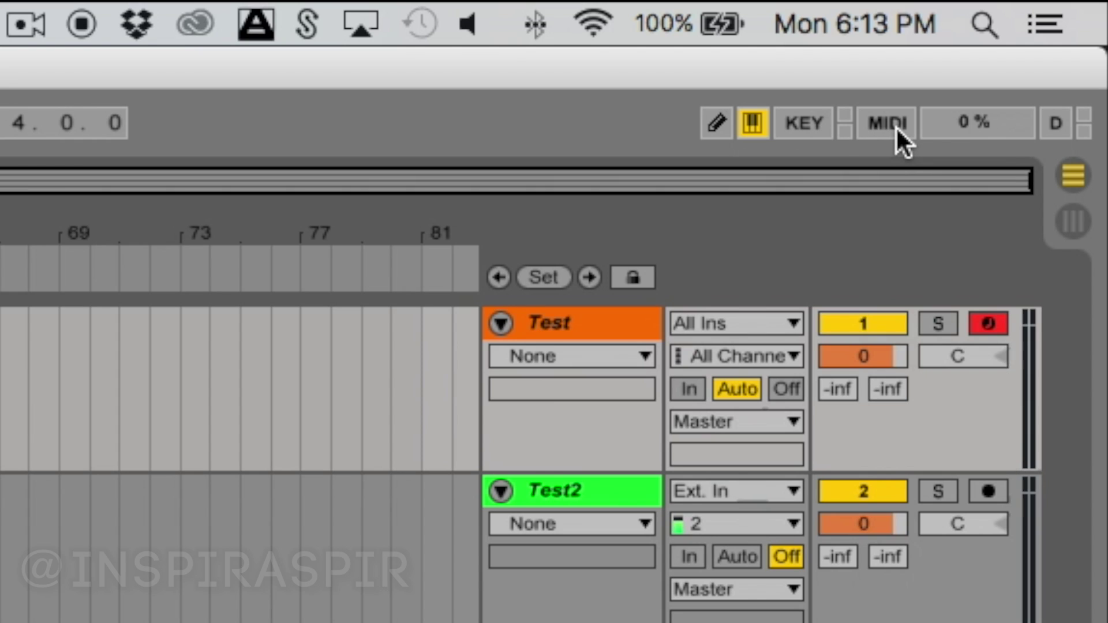
Map the computer key q to the Play button in KEY map mode
left_click(802, 123)
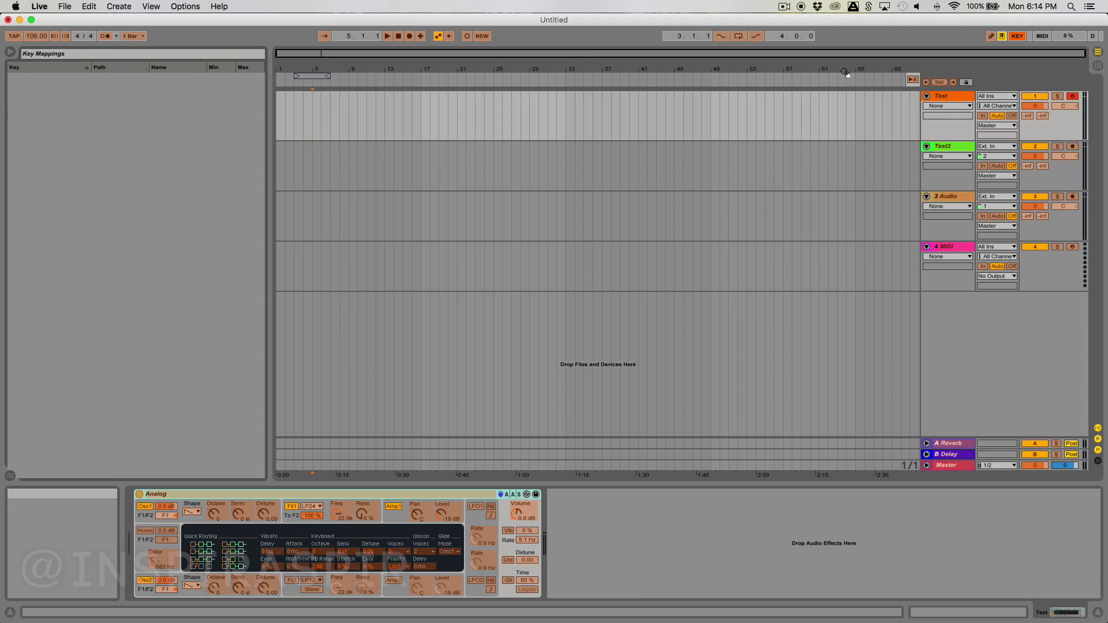
left_click(387, 37)
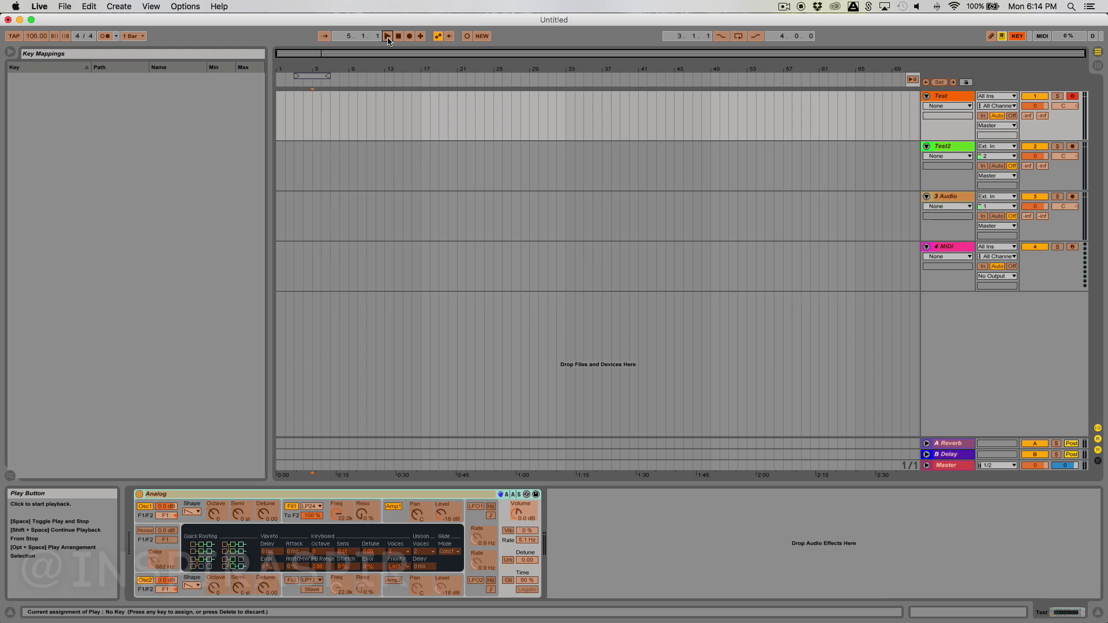
key("q")
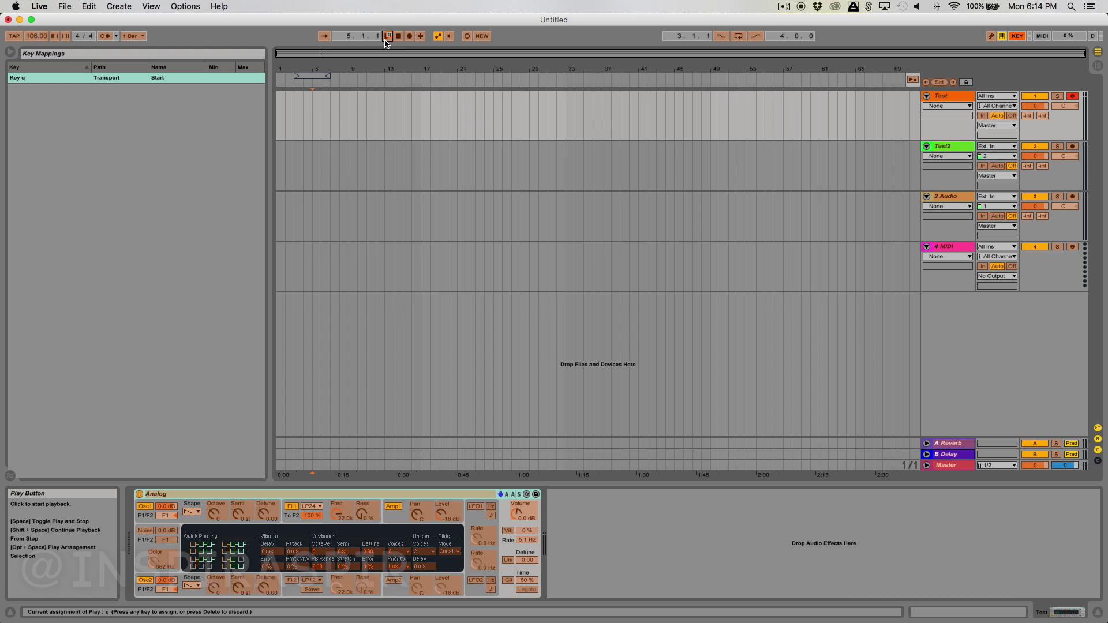
left_click(1018, 39)
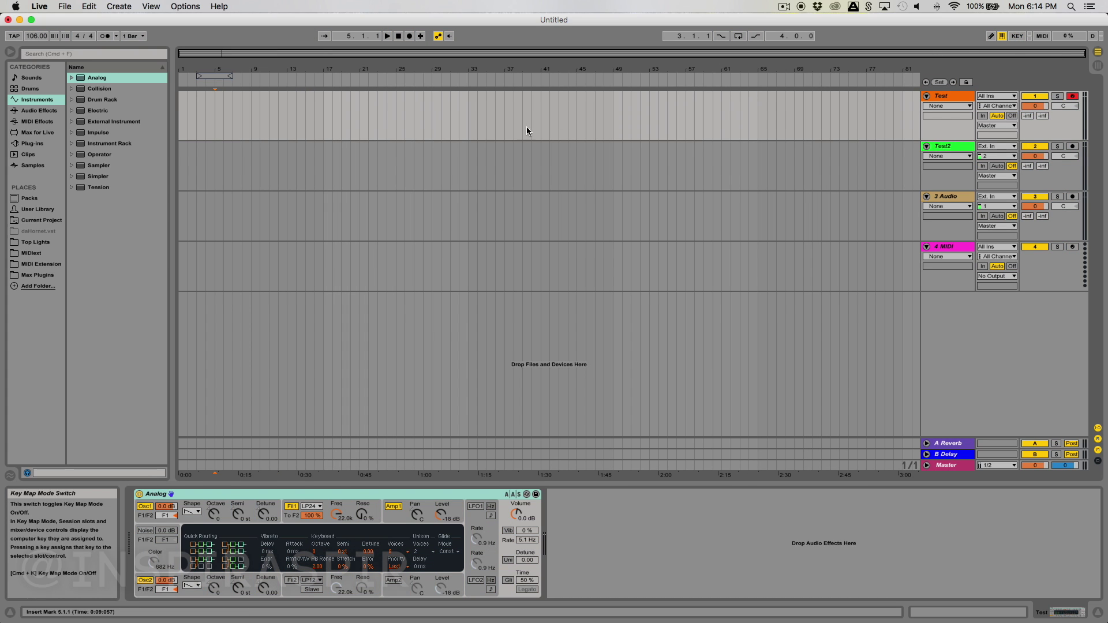
Return the insert marker to the start and toggle MIDI Map mode on and off
left_click(179, 114)
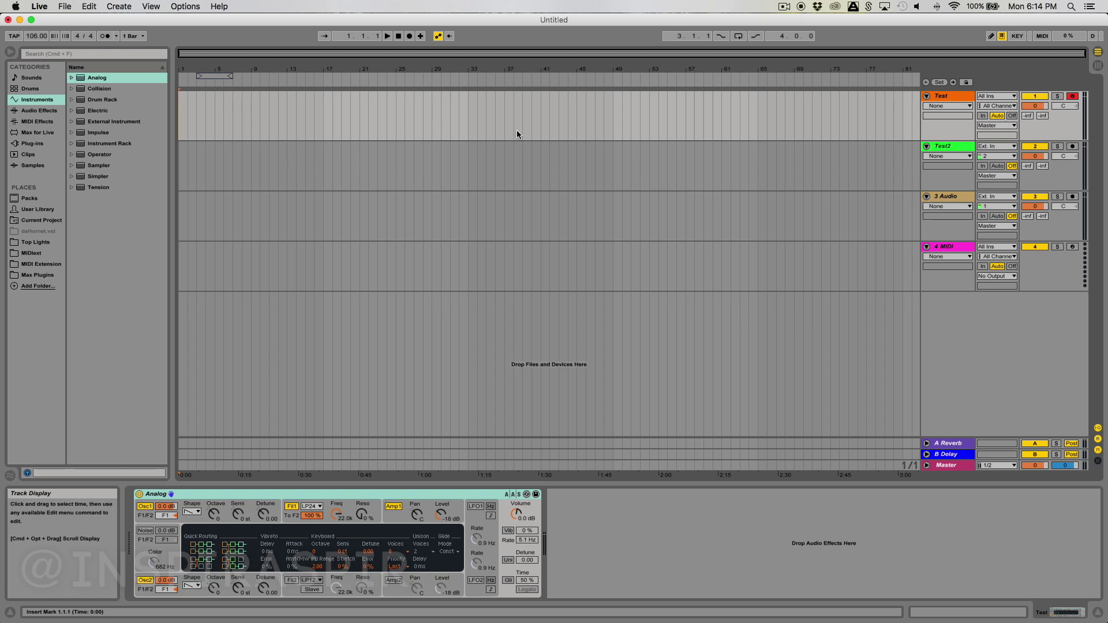
left_click(1043, 37)
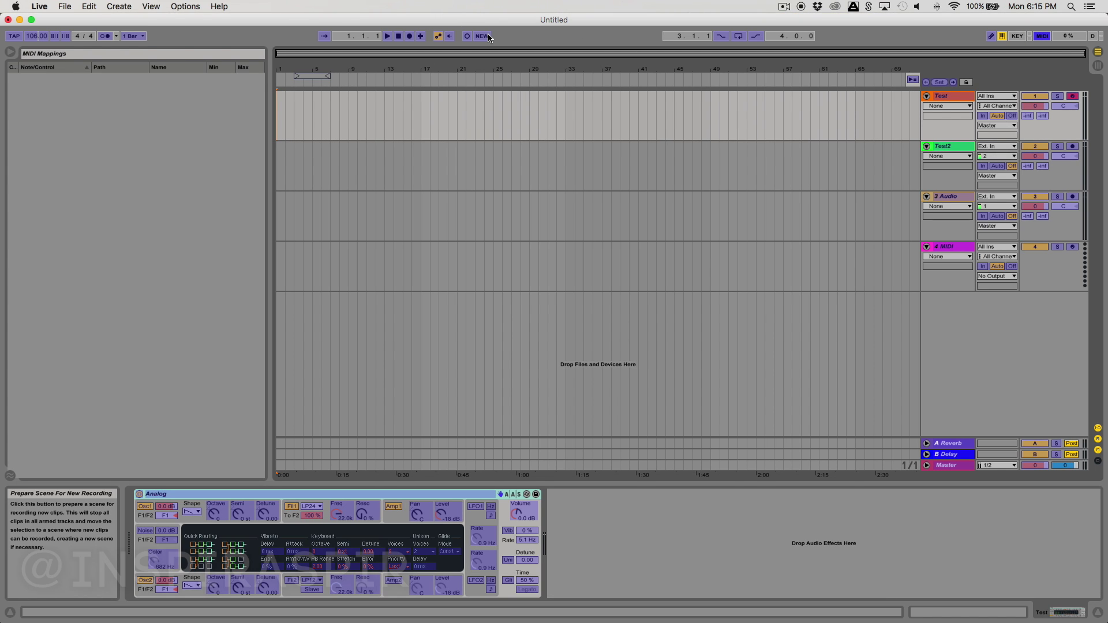
left_click(1041, 37)
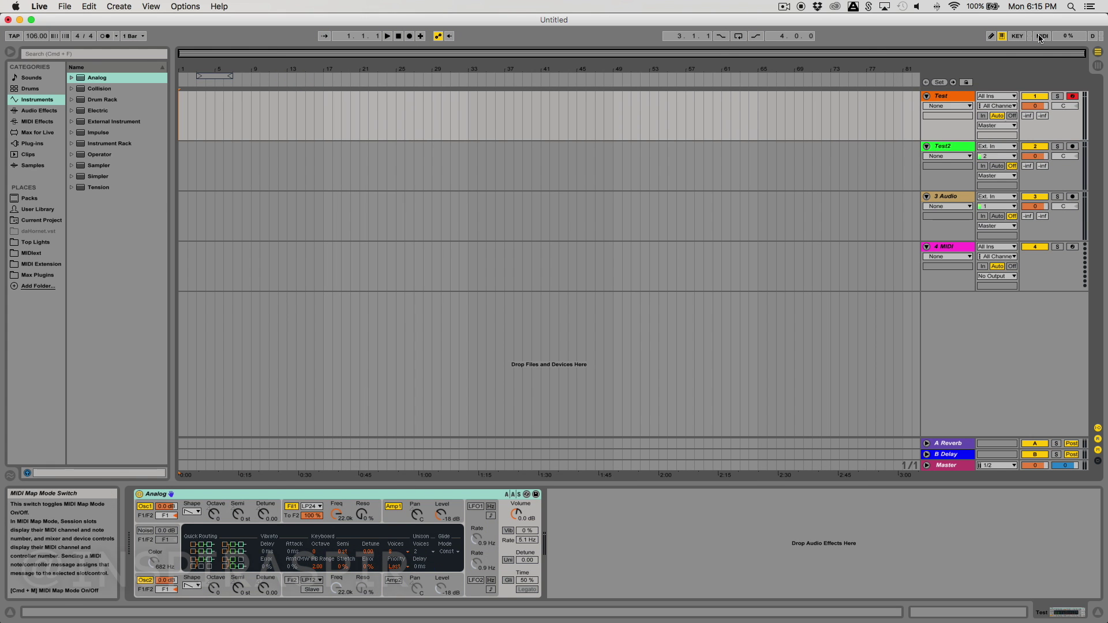